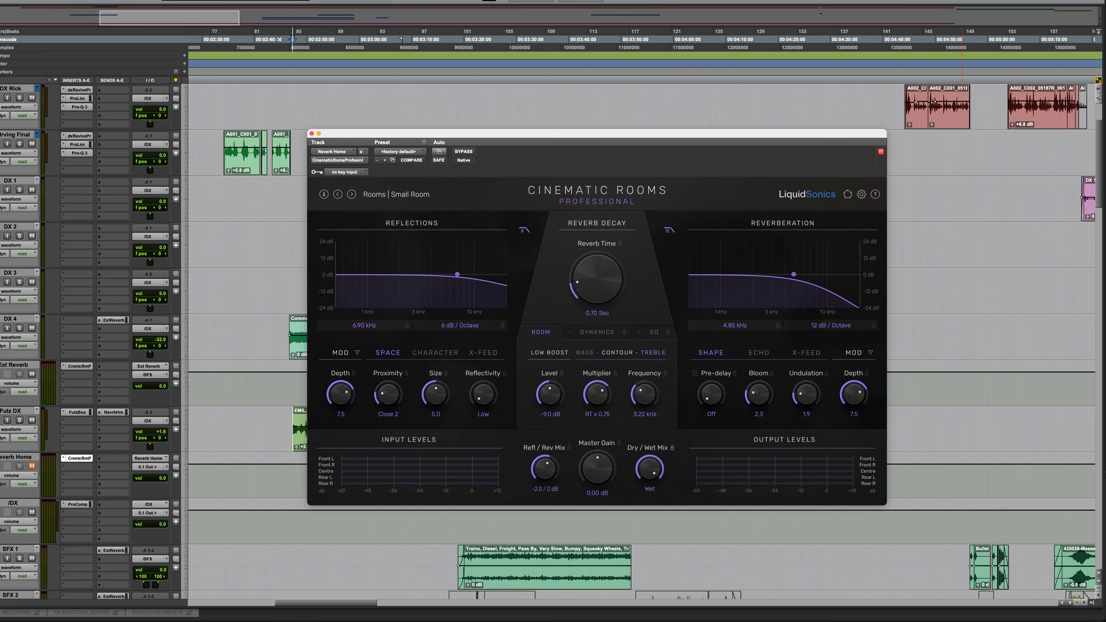
Show the video window and arrange it beside the Cinematic Rooms plug-in window so both stay visible
key(super+9)
drag(669, 253, 73, 63)
drag(453, 133, 643, 135)
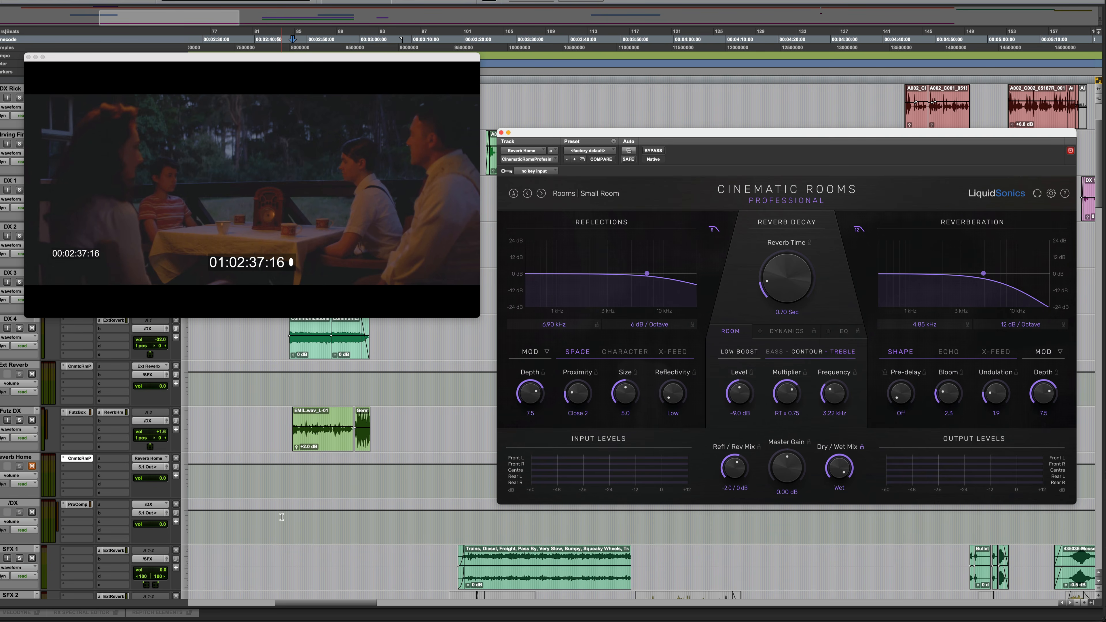
Play the table scene without reverb, solo the Futz DX track and unmute the Reverb Home track
key(space)
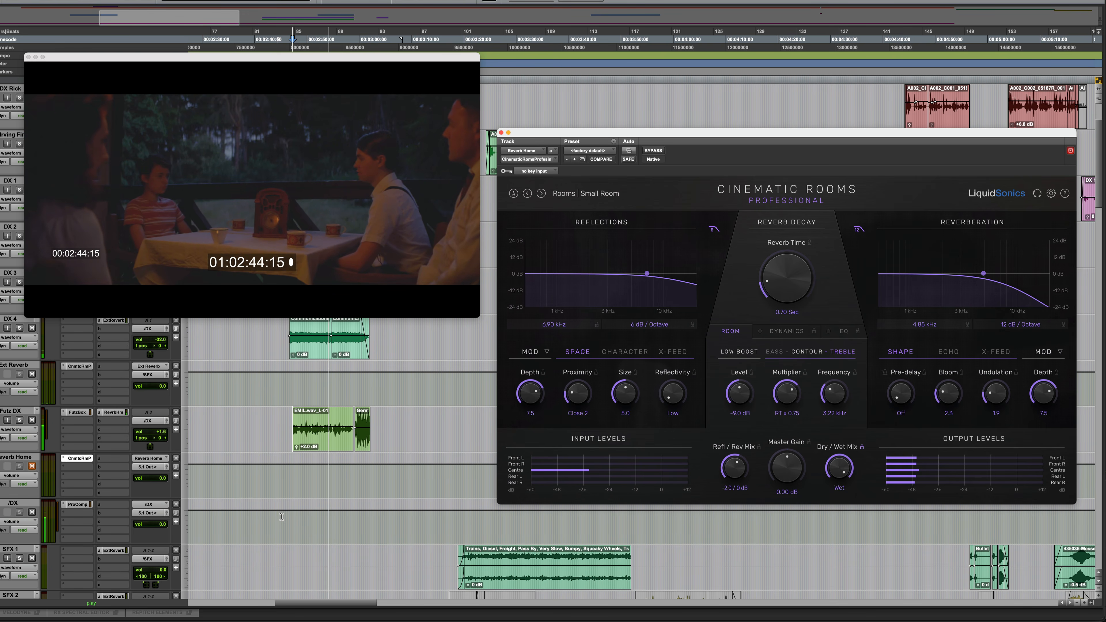
key(space)
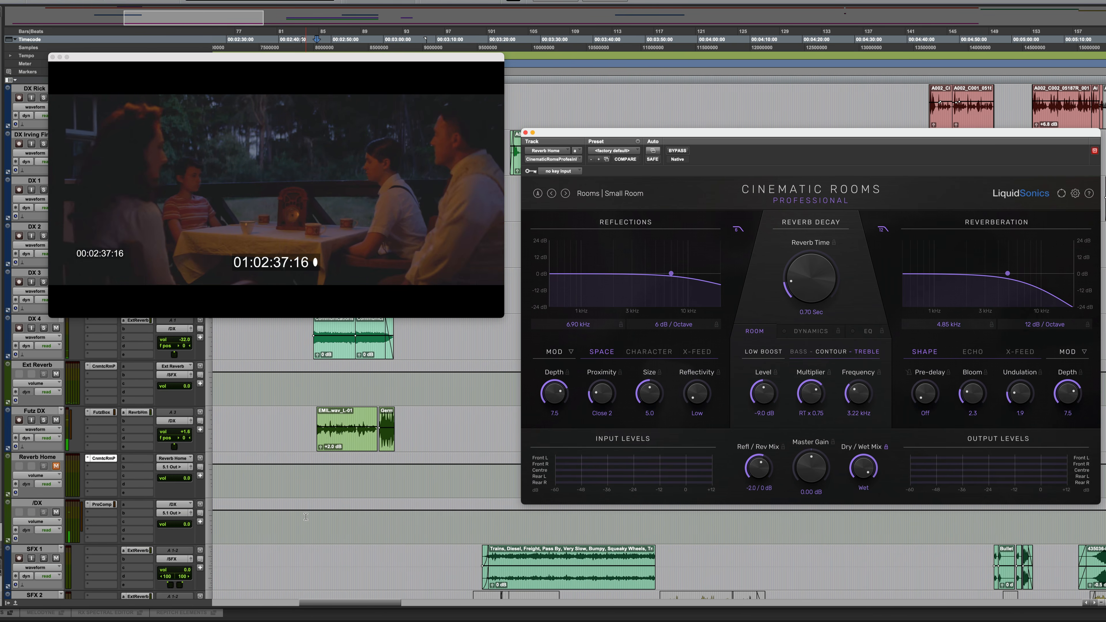
click(19, 420)
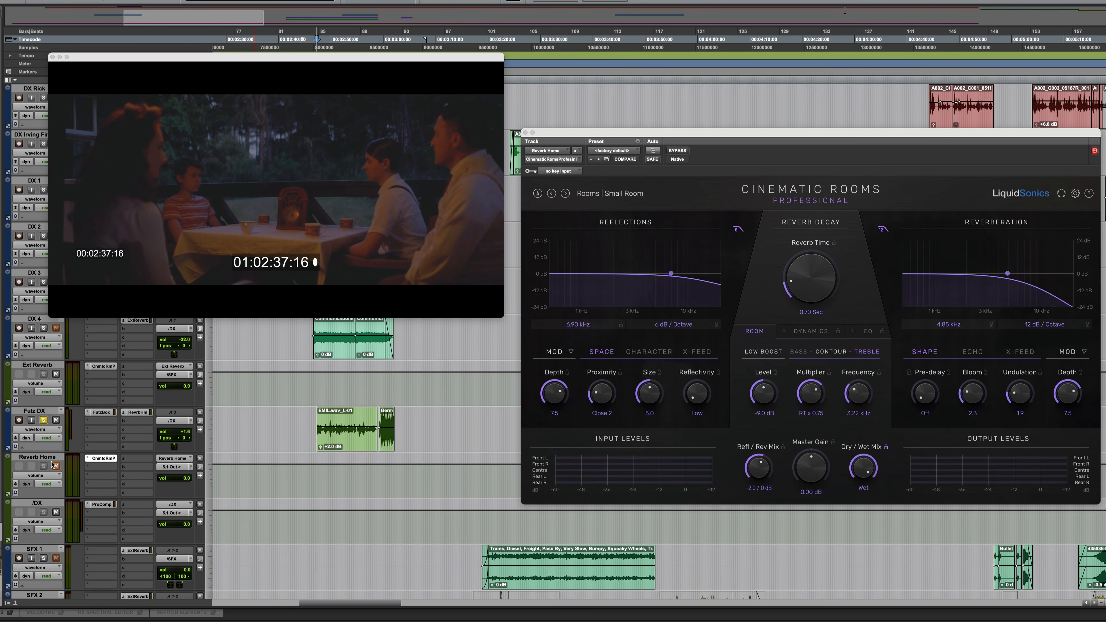
click(56, 468)
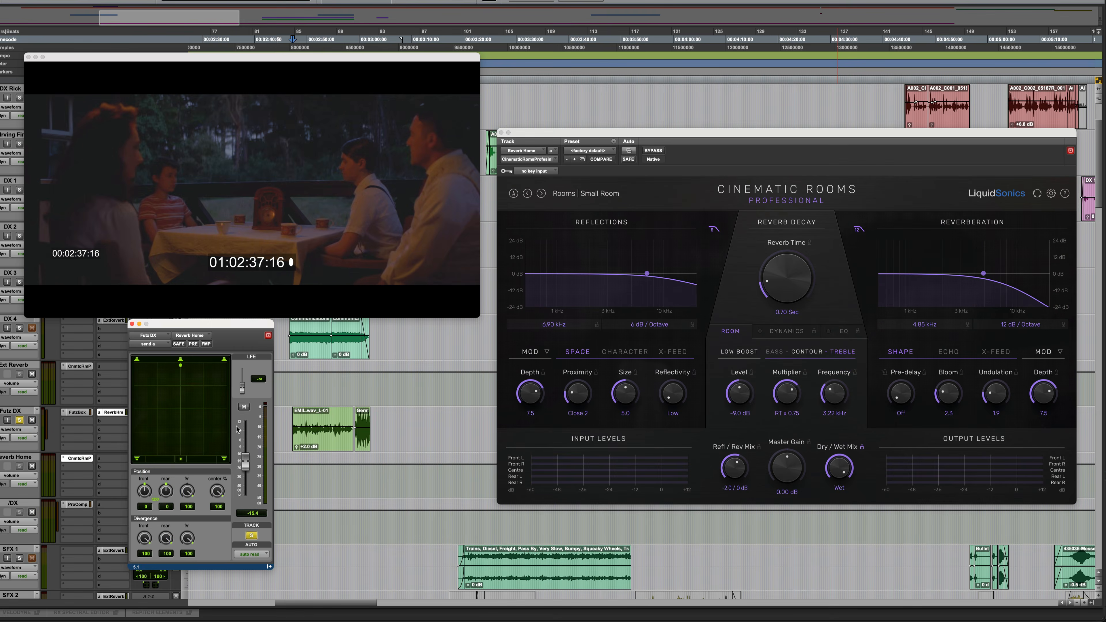
Audition the Small Room reverb soloed and in the mix, setting the Futz DX send to Reverb Home to -14.3 dB
key(space)
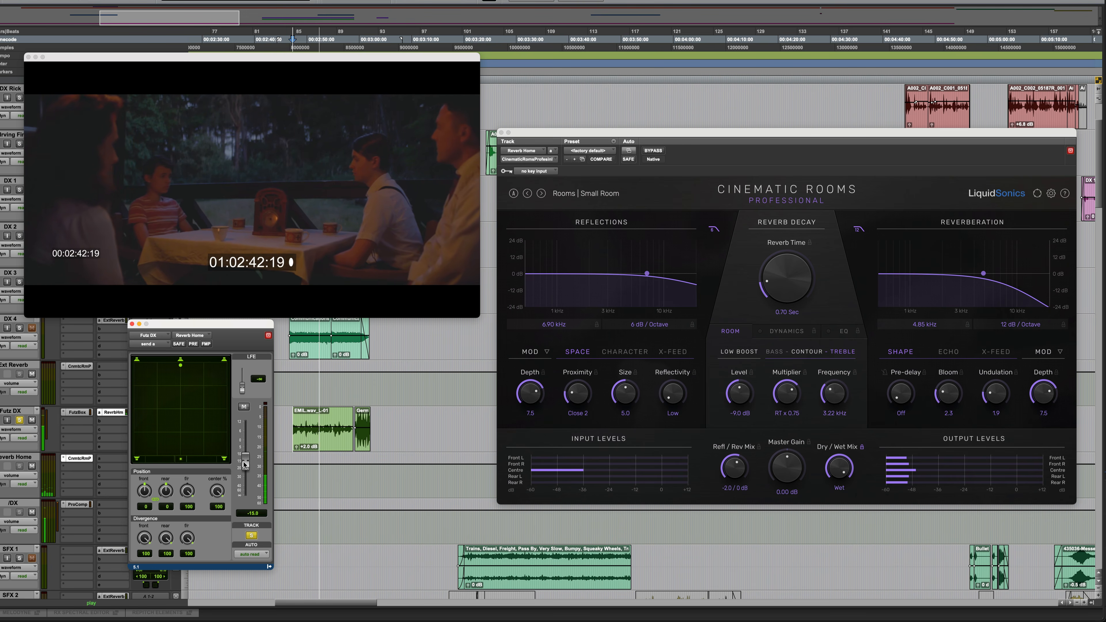
drag(244, 464, 245, 459)
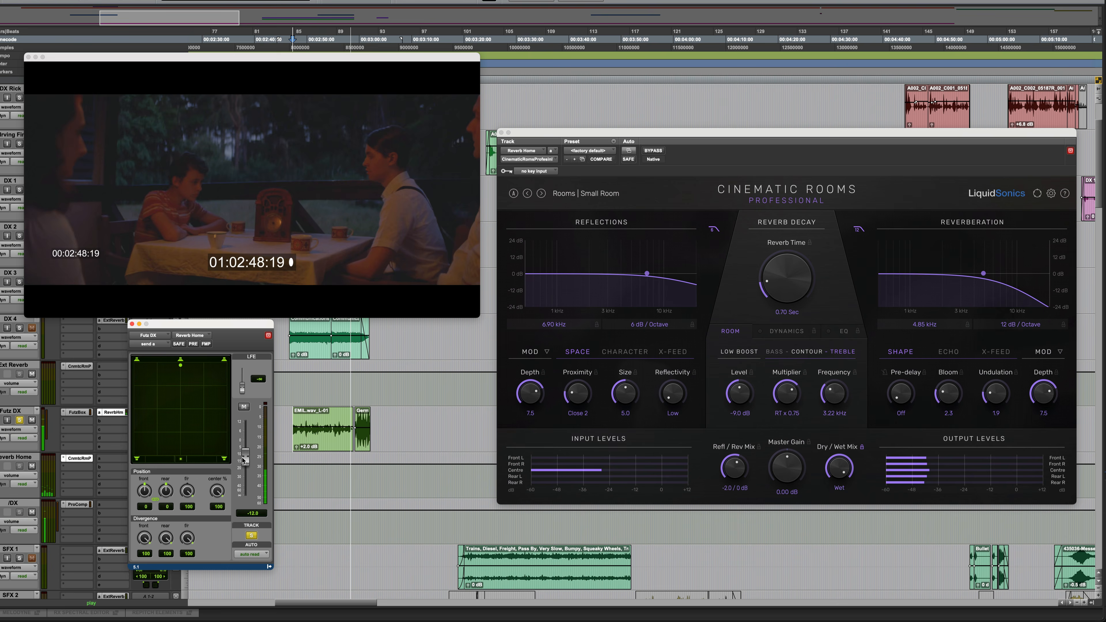
key(space)
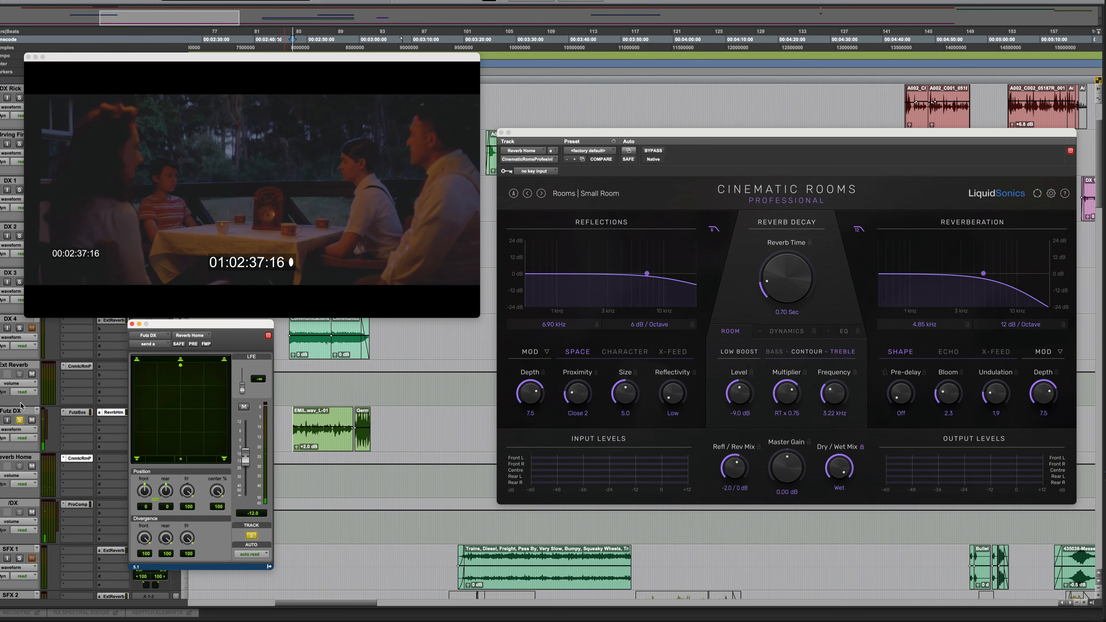
click(20, 421)
drag(244, 457, 245, 463)
key(space)
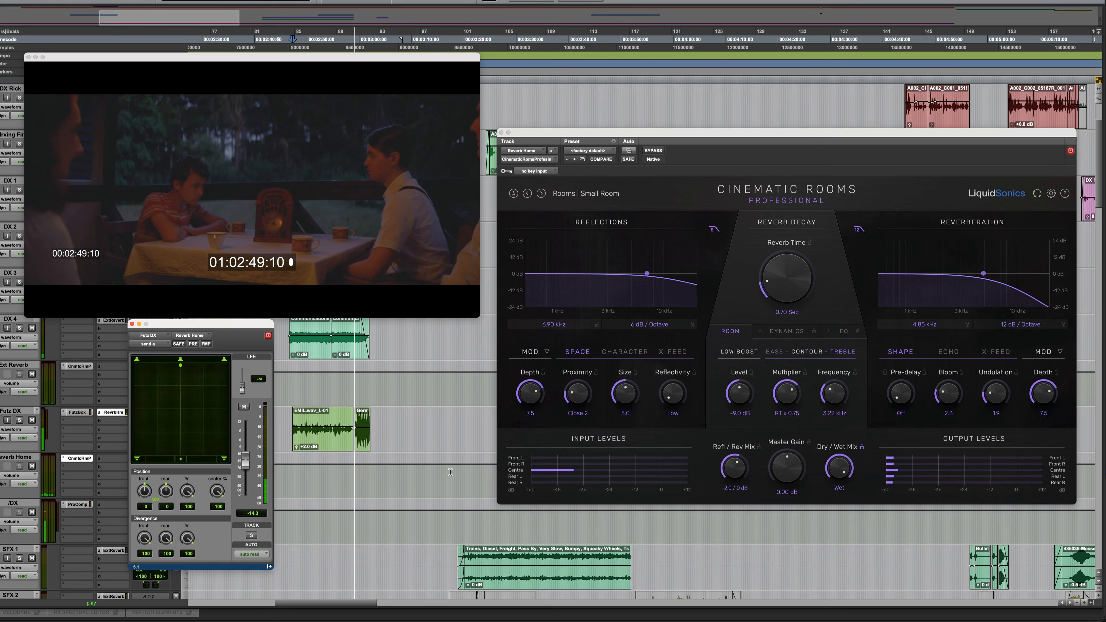
key(space)
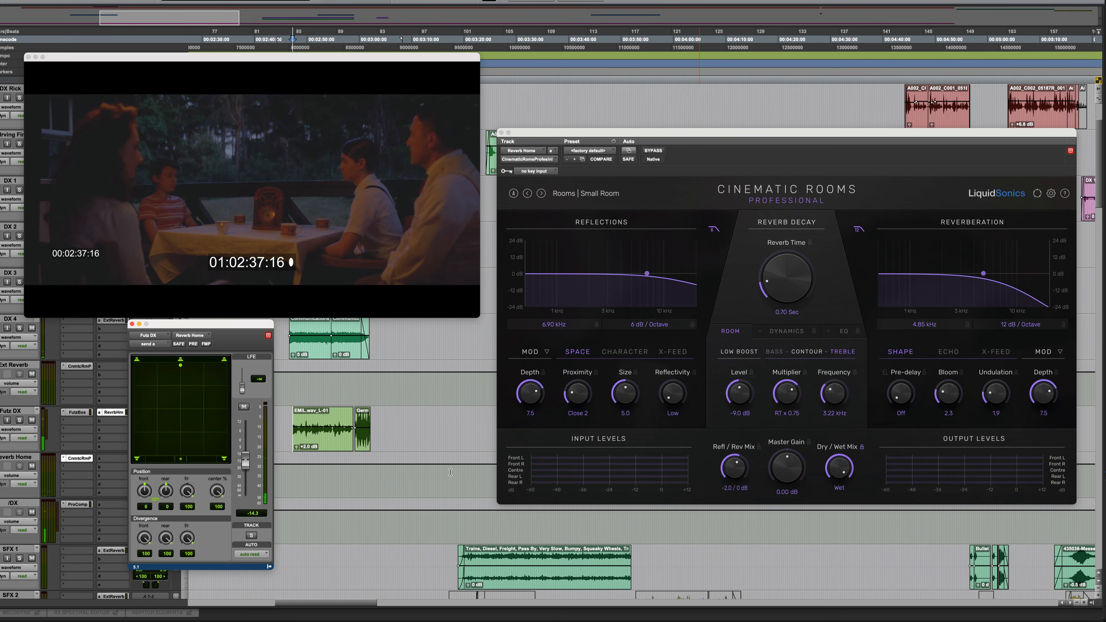
Audition the Post medium-room preset Living Room 1 with Futz DX soloed, raising its Reverb Home send to -6.2 dB
click(585, 195)
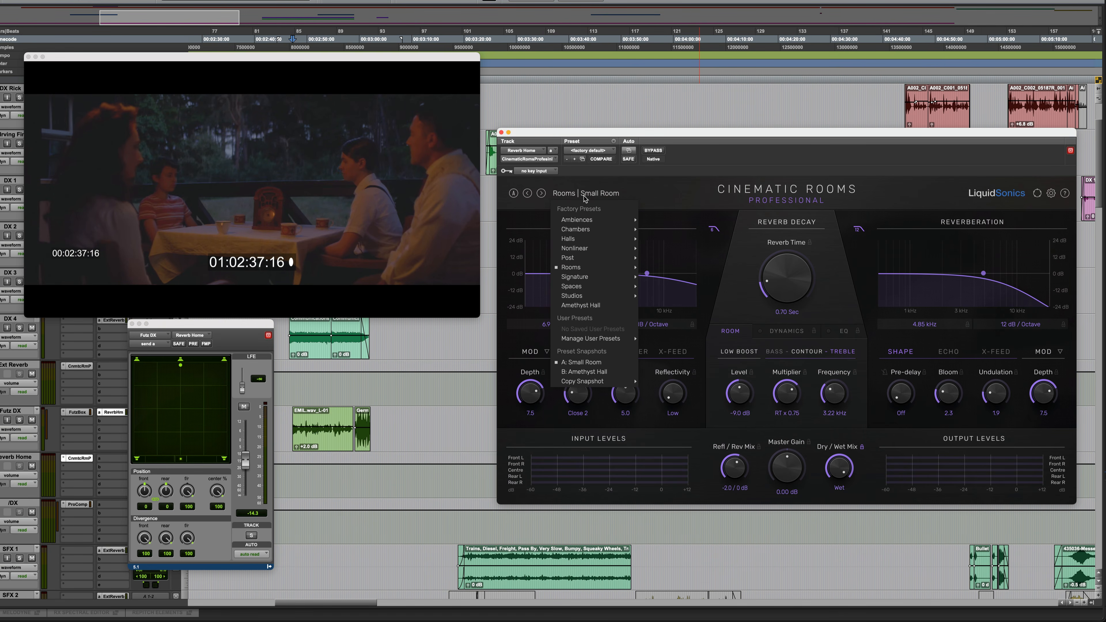
mouse_move(573, 260)
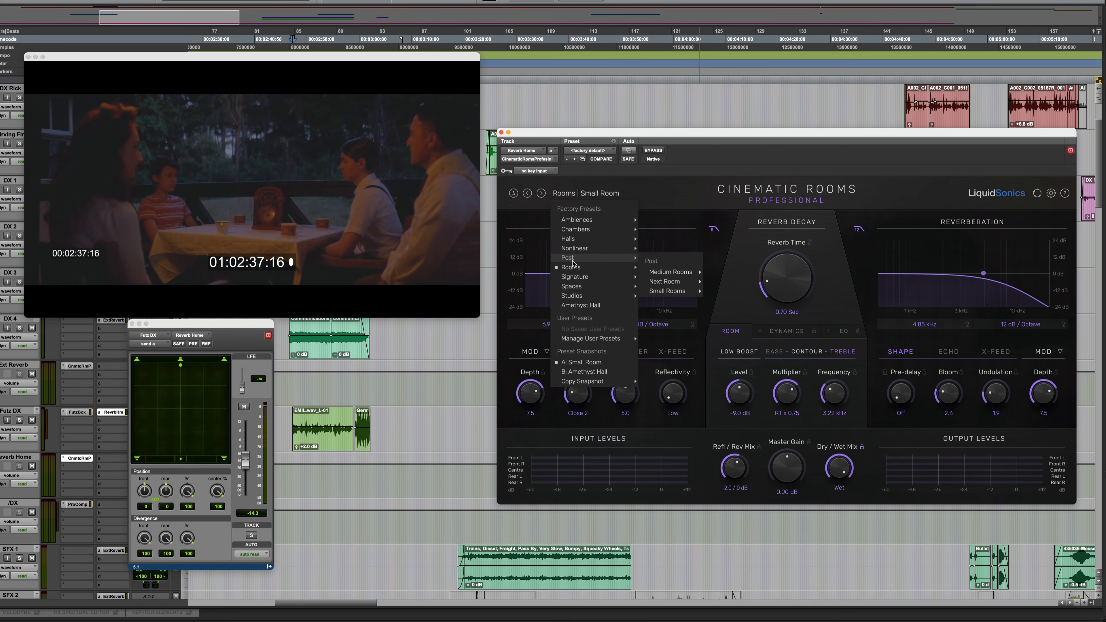
mouse_move(665, 276)
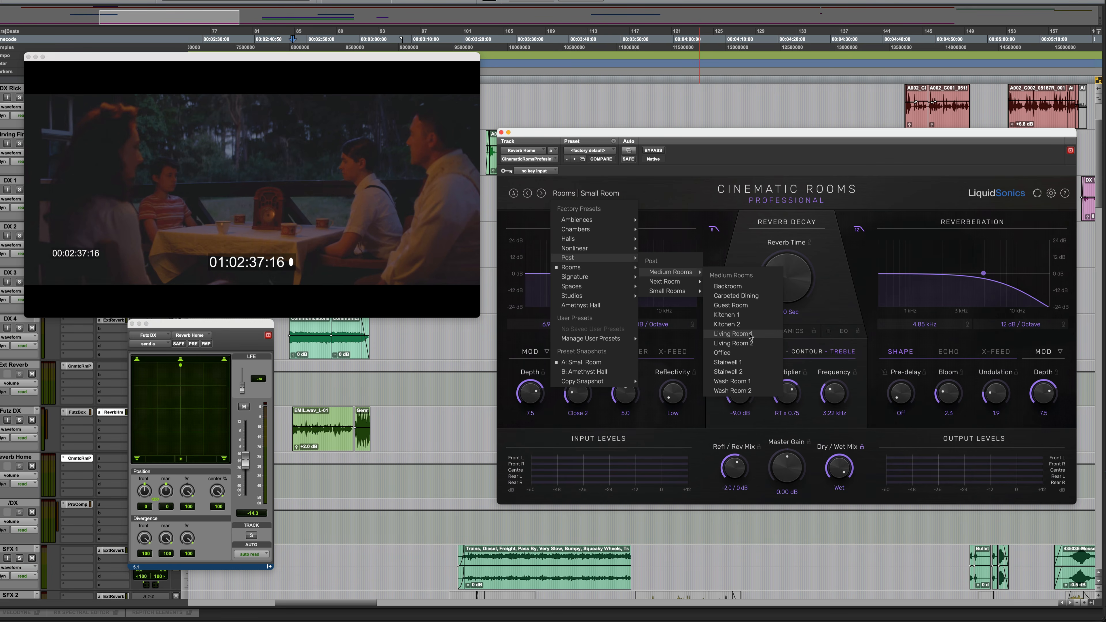
click(736, 334)
key(space)
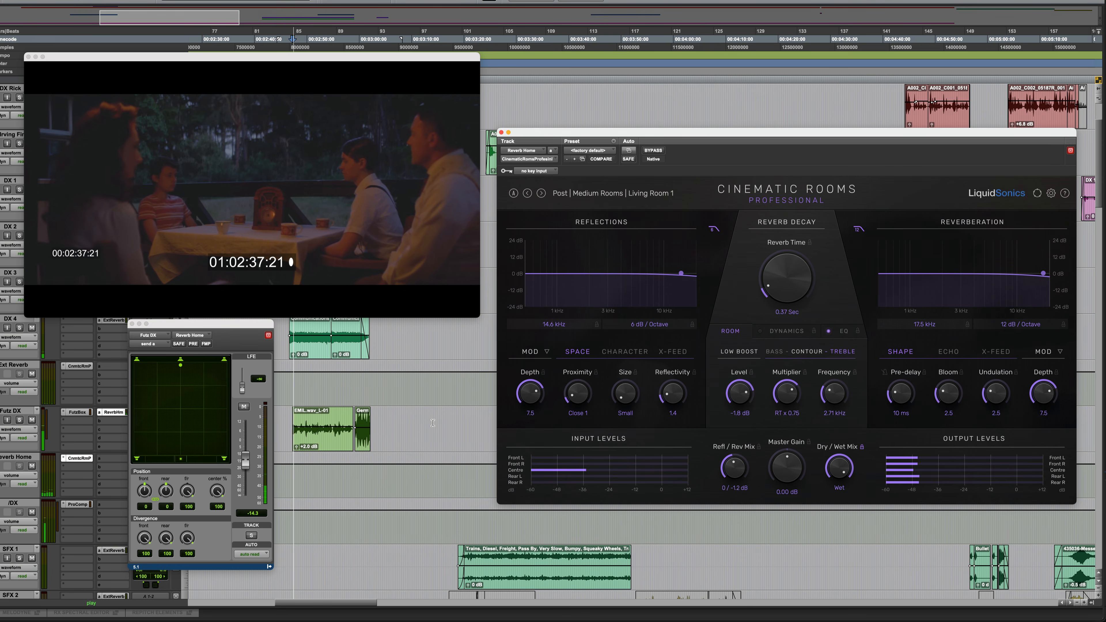
click(19, 420)
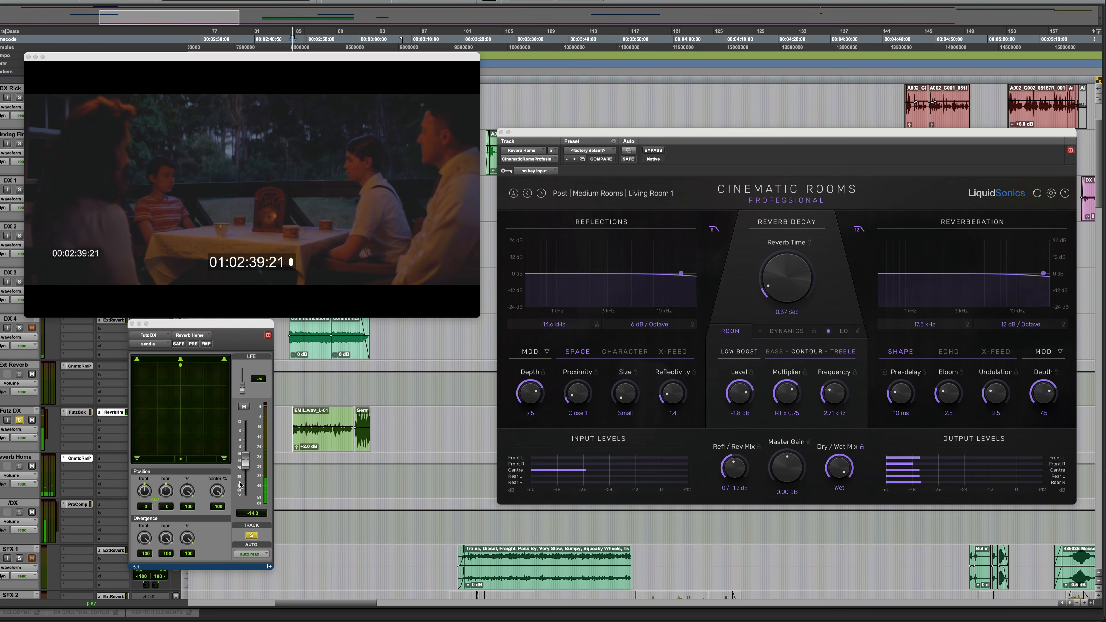
drag(245, 462, 245, 451)
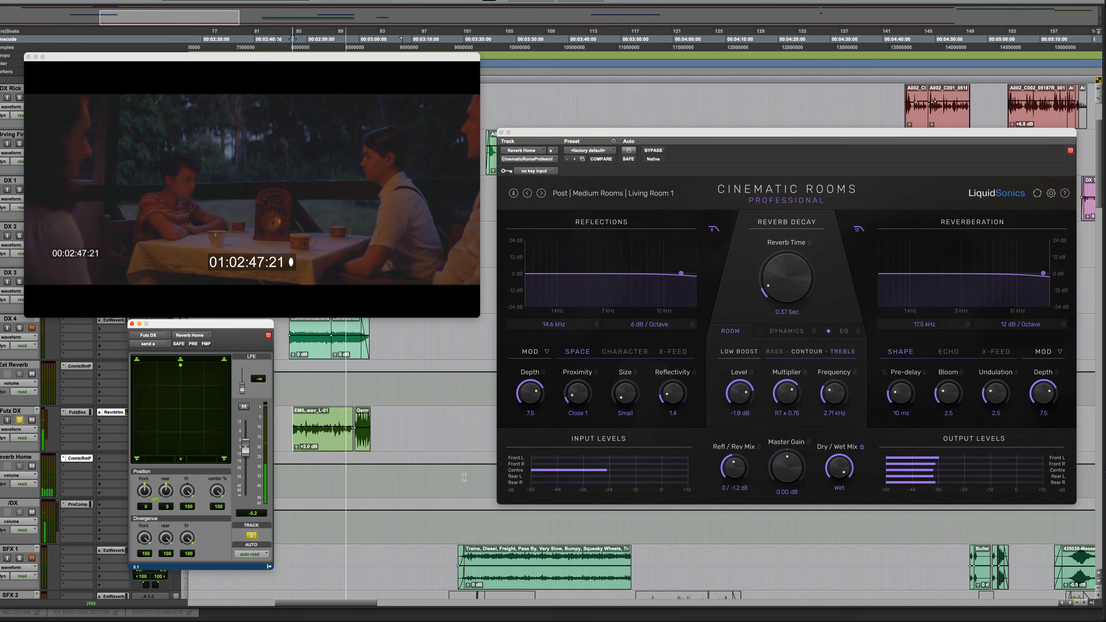
key(space)
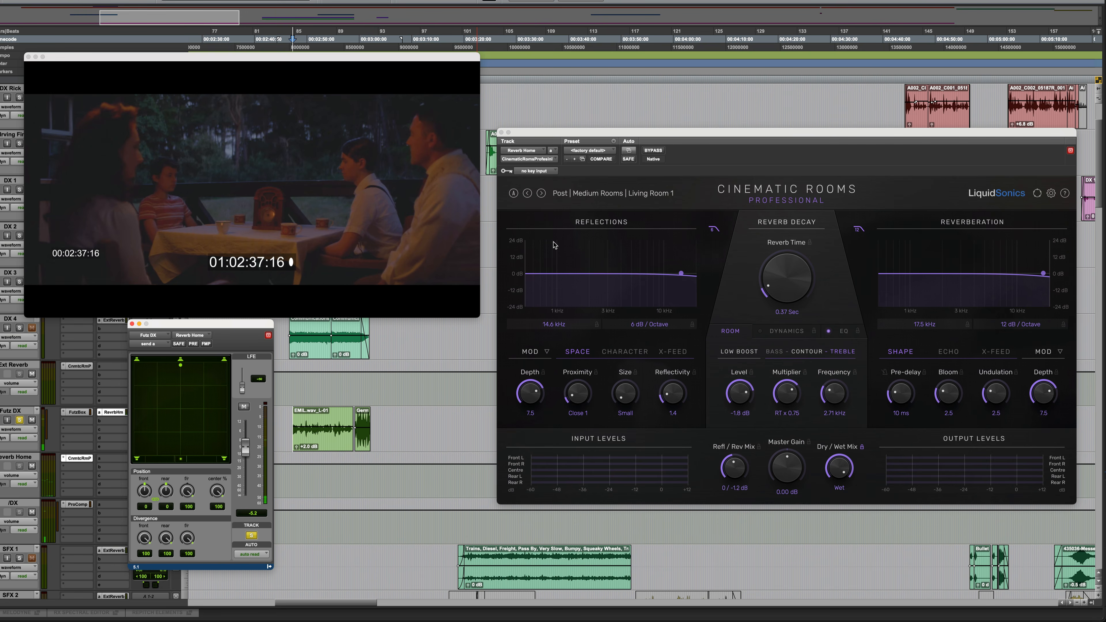
Load the Post small-room preset Attic 1 Boxy and audition it with the Futz DX send raised to -3.8 dB
click(586, 196)
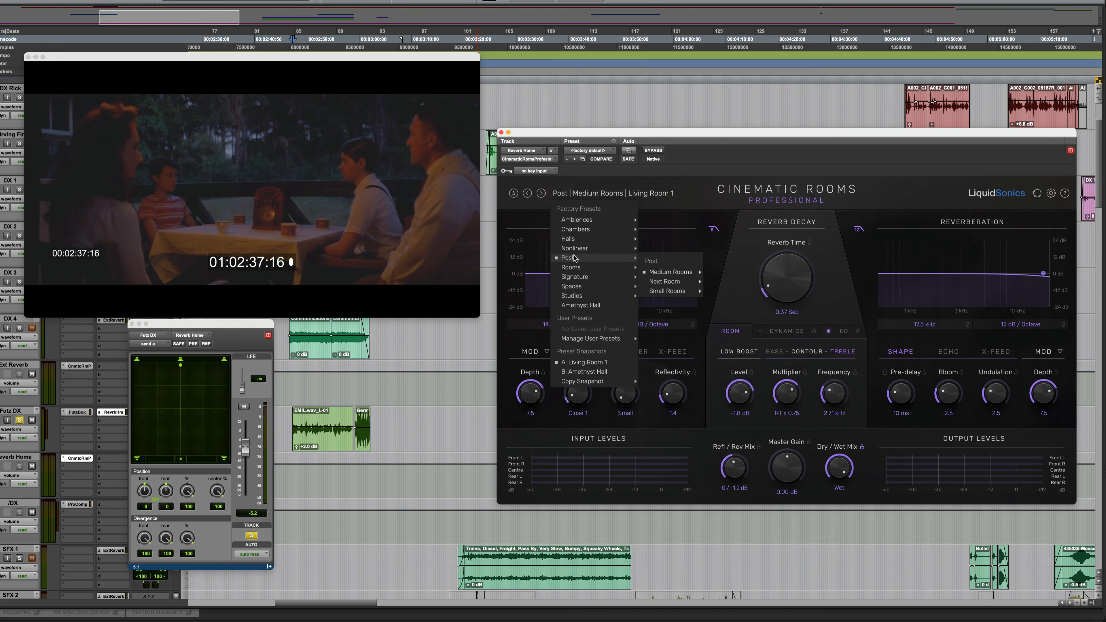
mouse_move(679, 292)
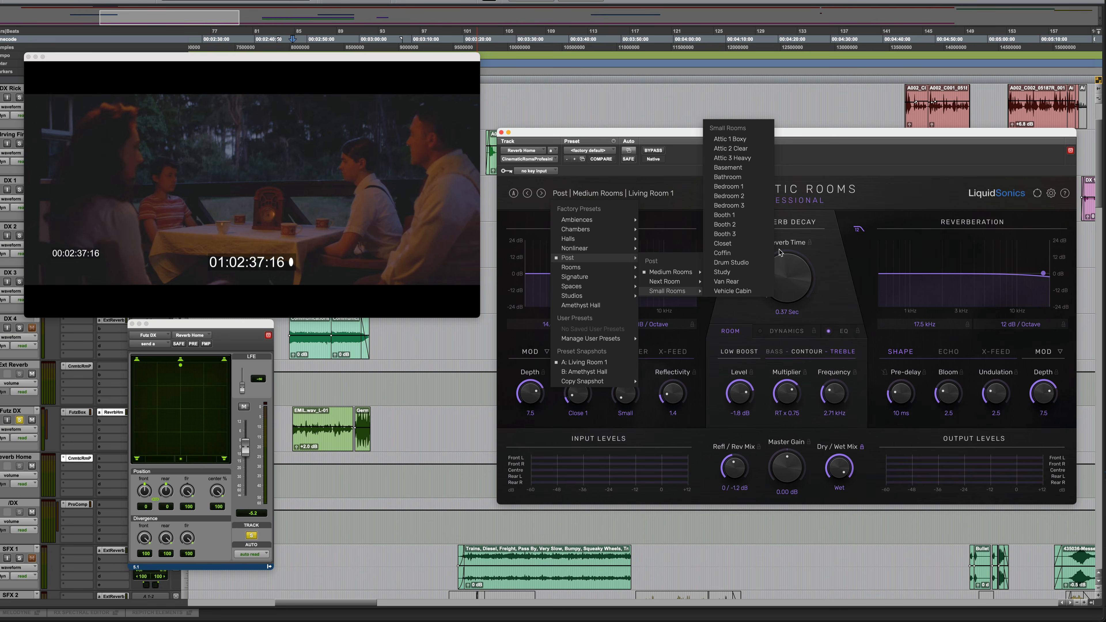
click(730, 139)
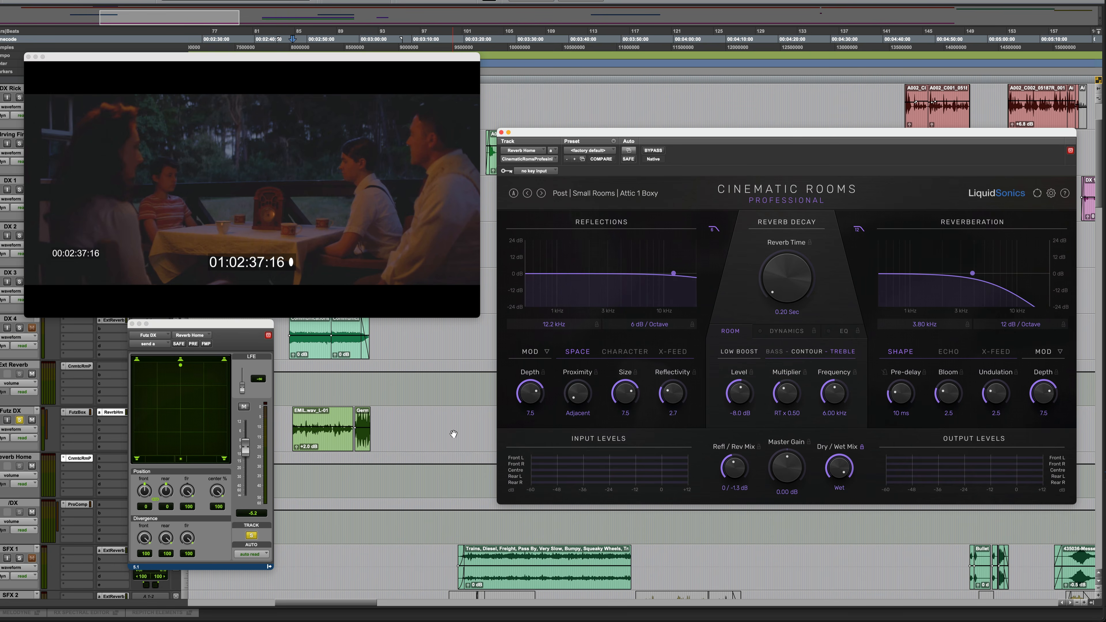
key(space)
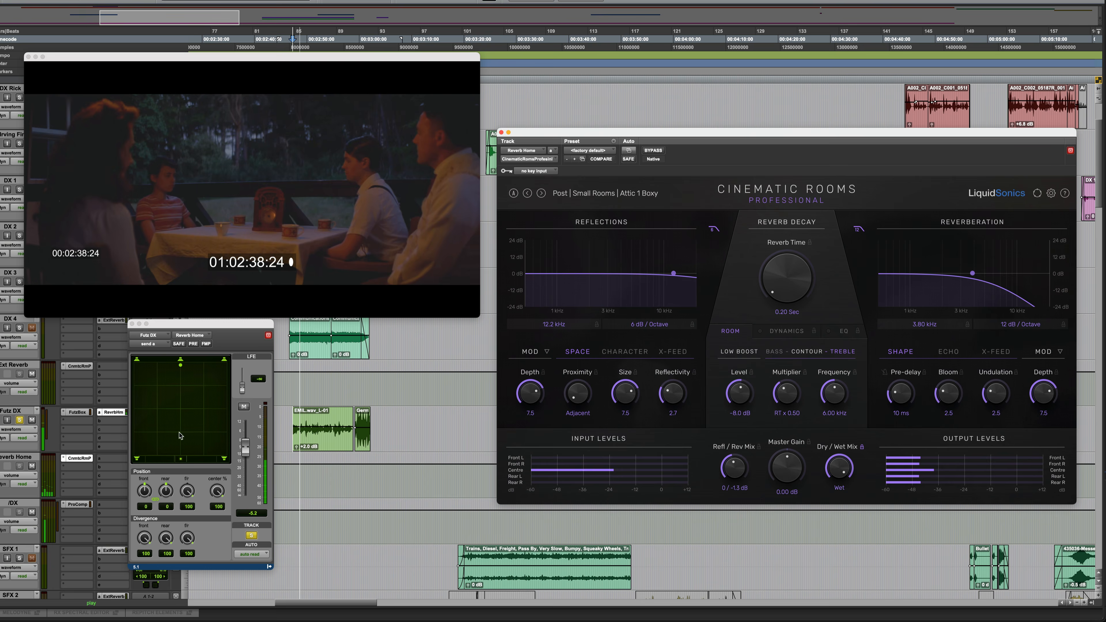
drag(243, 447, 243, 444)
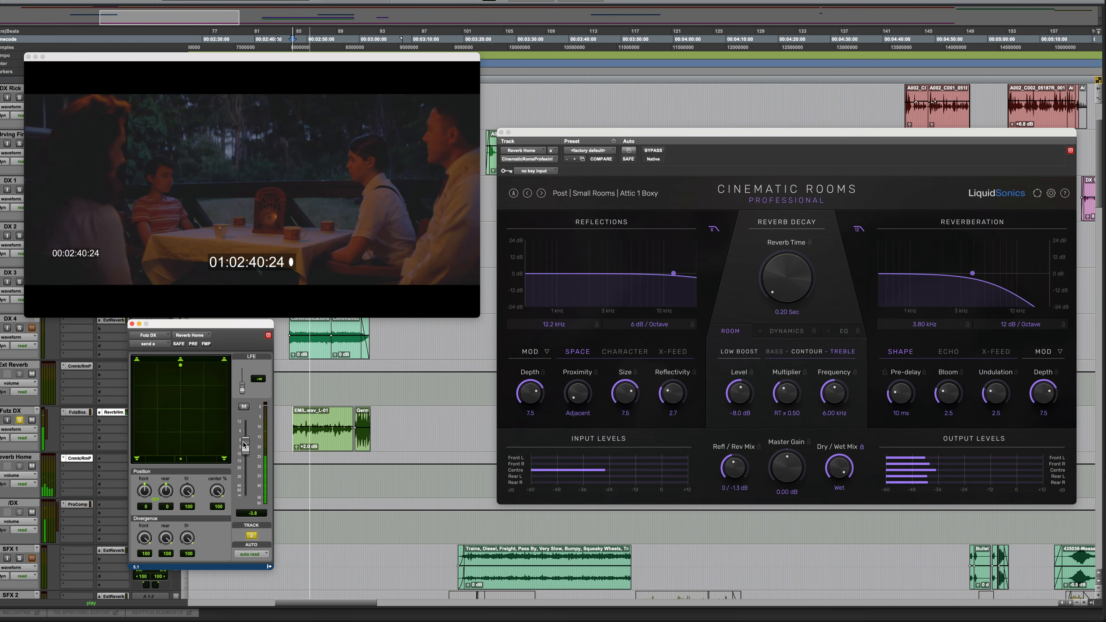
click(18, 420)
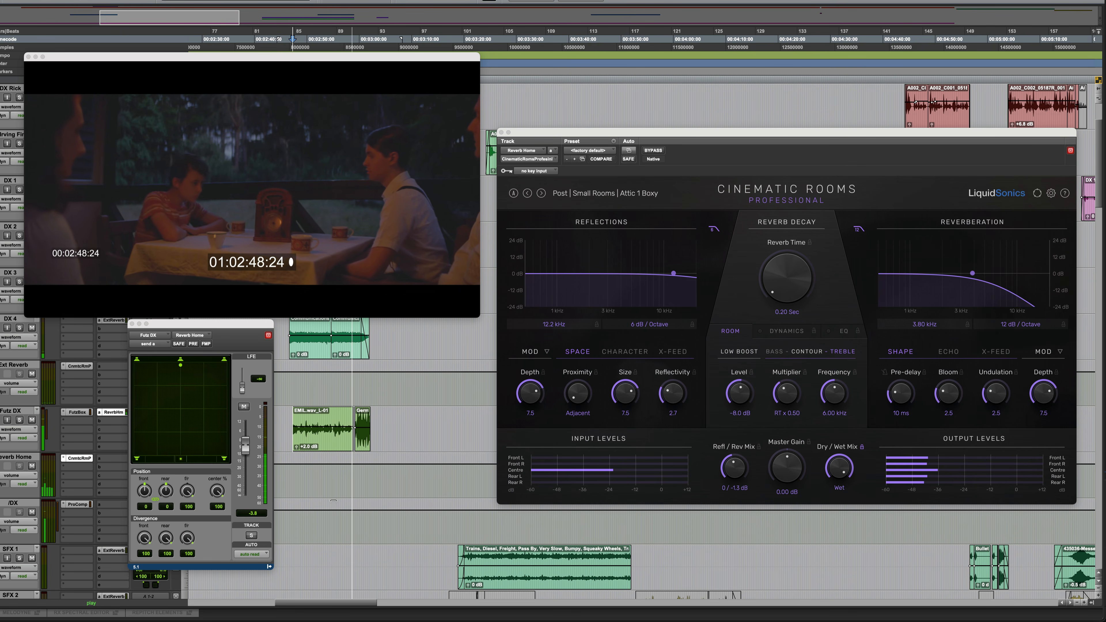
key(space)
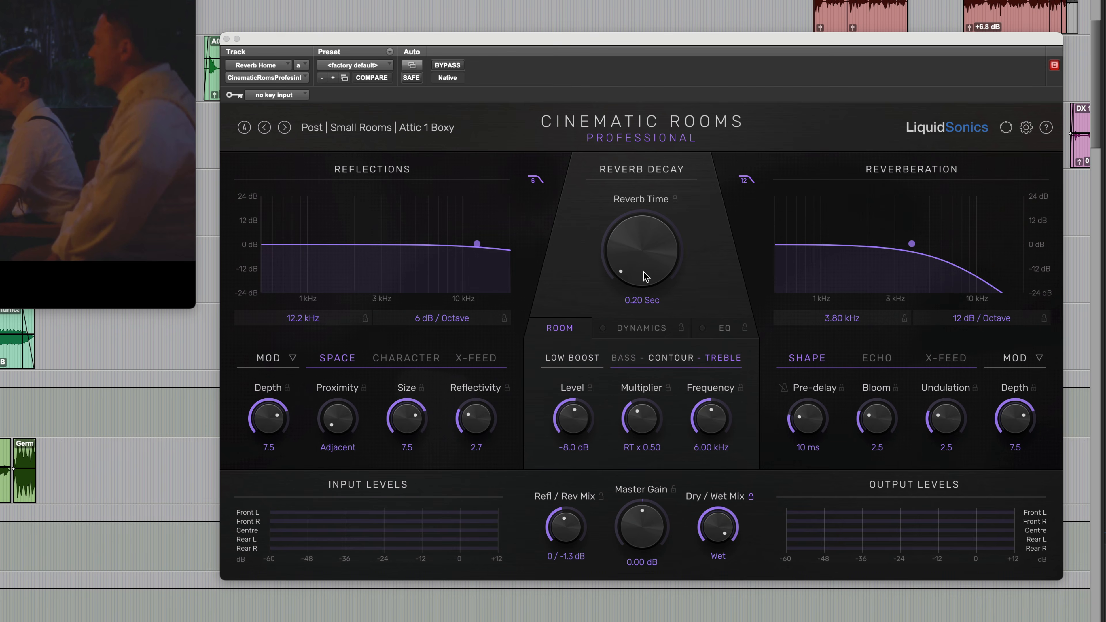
Set the plug-in's Reverb Time to 0.36 seconds while playing the scene
mouse_move(639, 271)
mouse_down()
mouse_move(639, 252)
mouse_move(633, 264)
mouse_up()
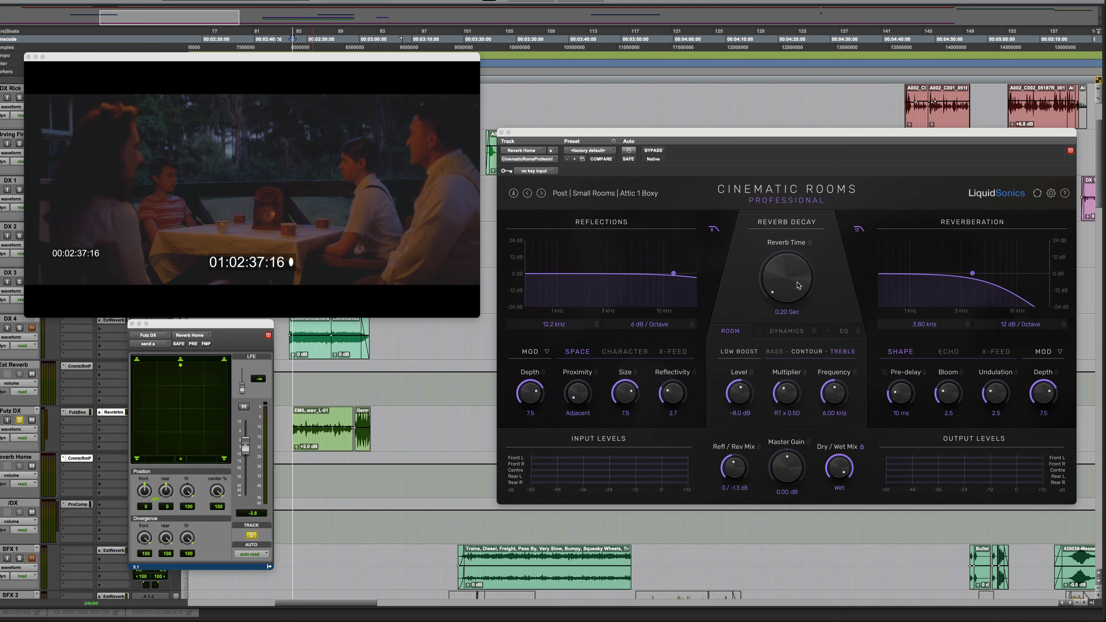
key(space)
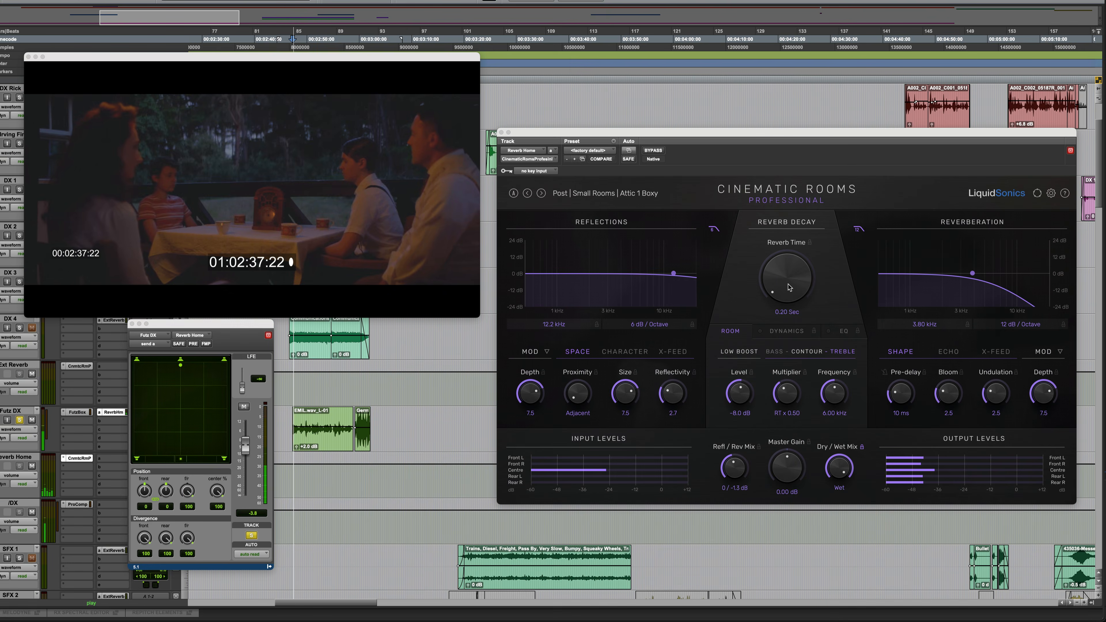
drag(674, 269, 660, 234)
drag(779, 264, 780, 286)
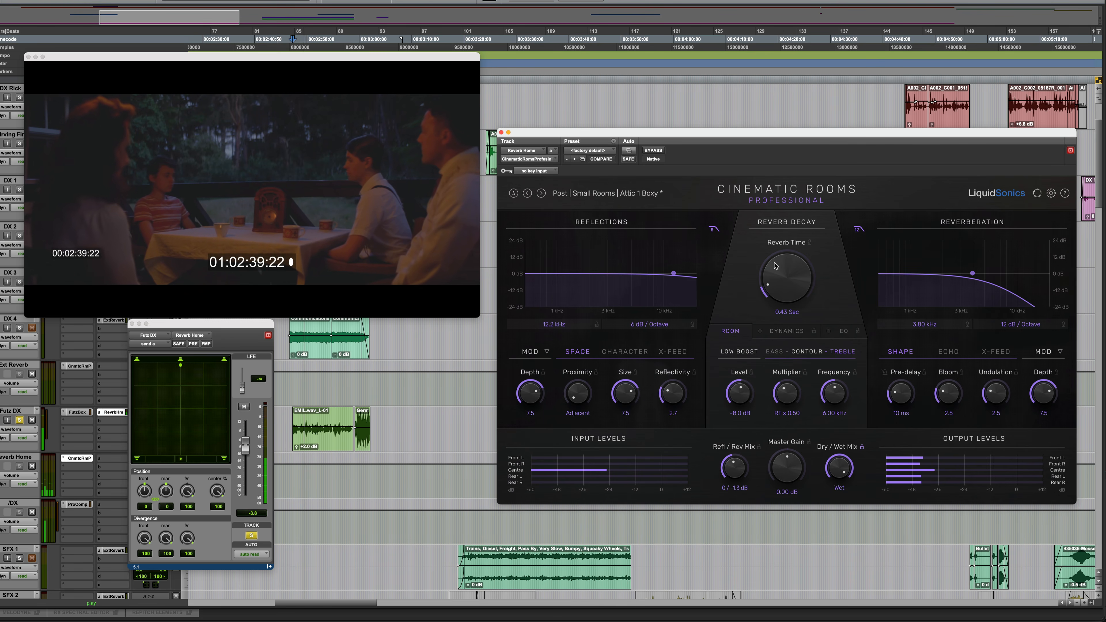
Set the reverberation Pre-delay to 21 ms and raise the Futz DX send to Reverb Home to -2.1 dB during playback
drag(893, 396, 894, 386)
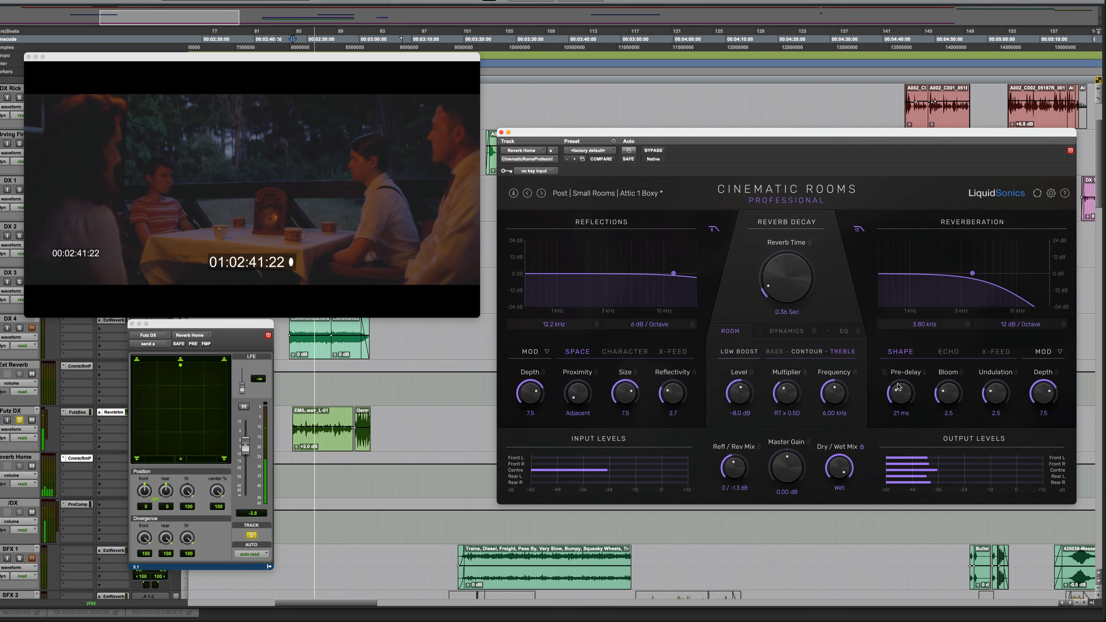
drag(246, 445, 245, 443)
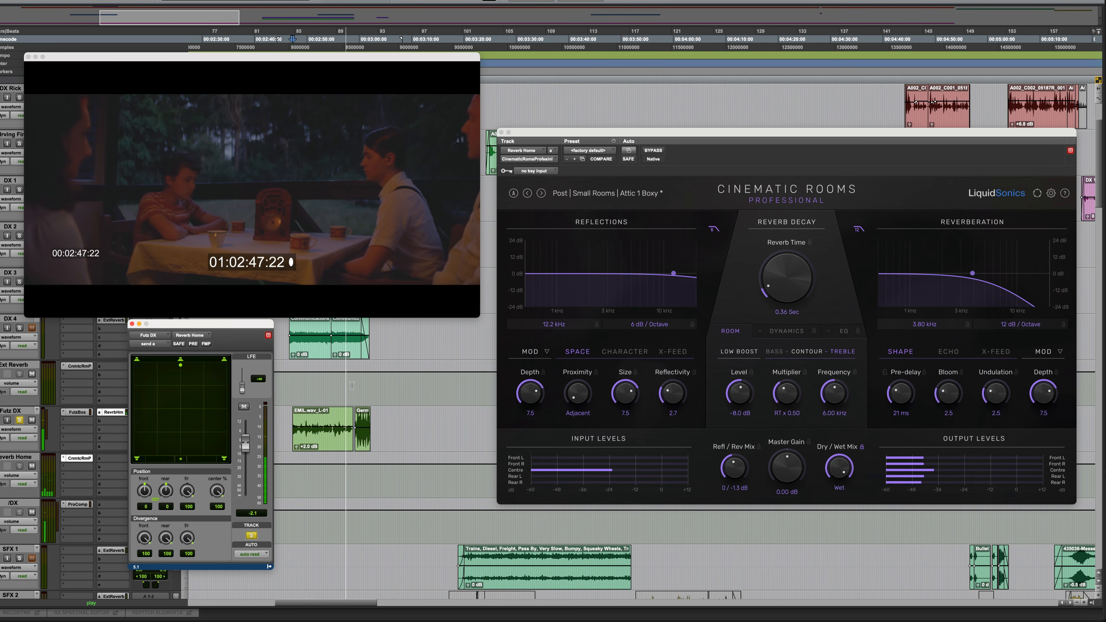
key(space)
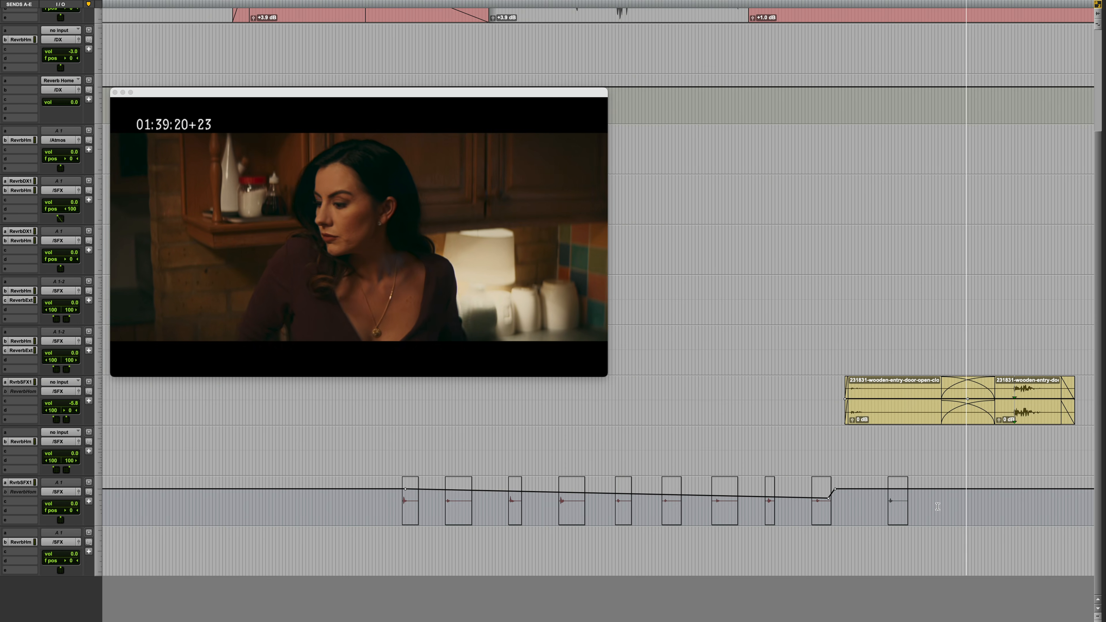
Inspect the Reverb Home sends of Foley 1 and SFX 3 in the kitchen scene, and close the send window
key(space)
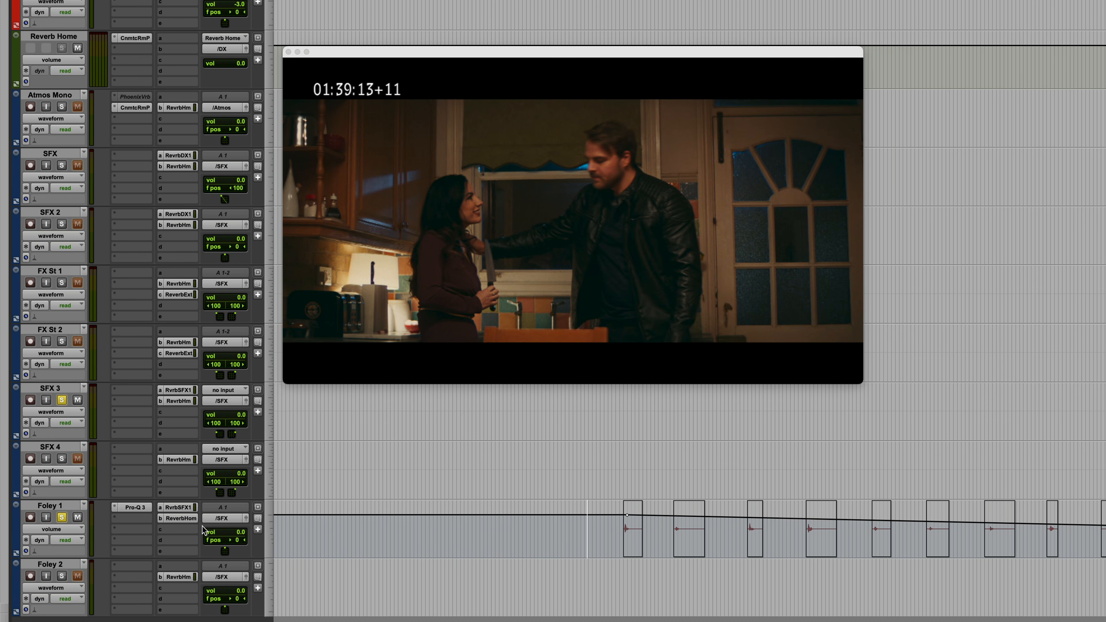
click(186, 518)
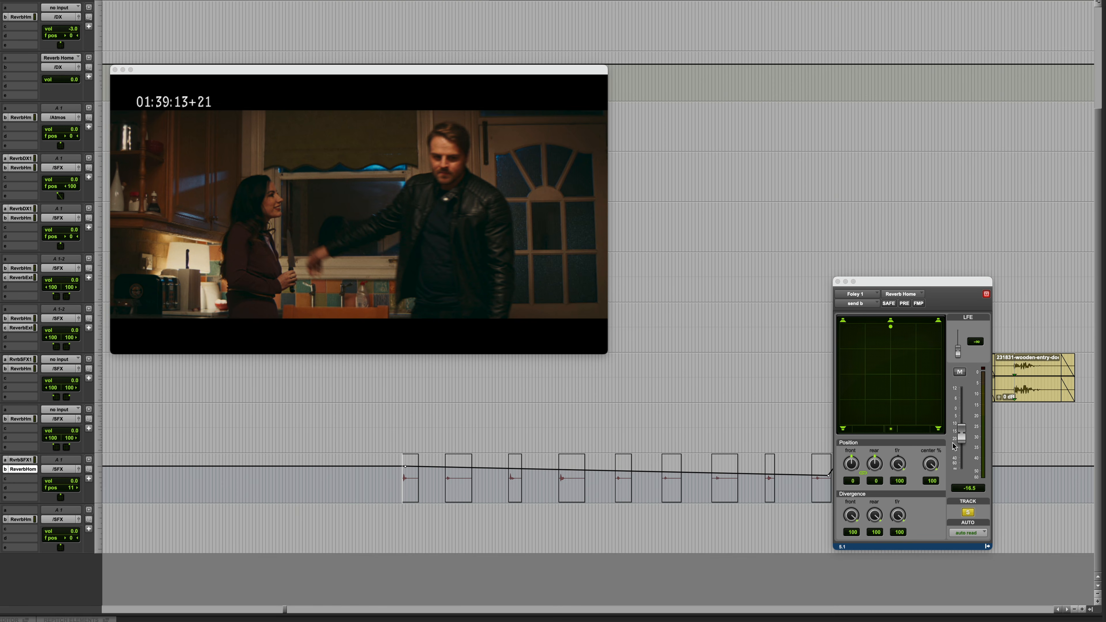
click(21, 369)
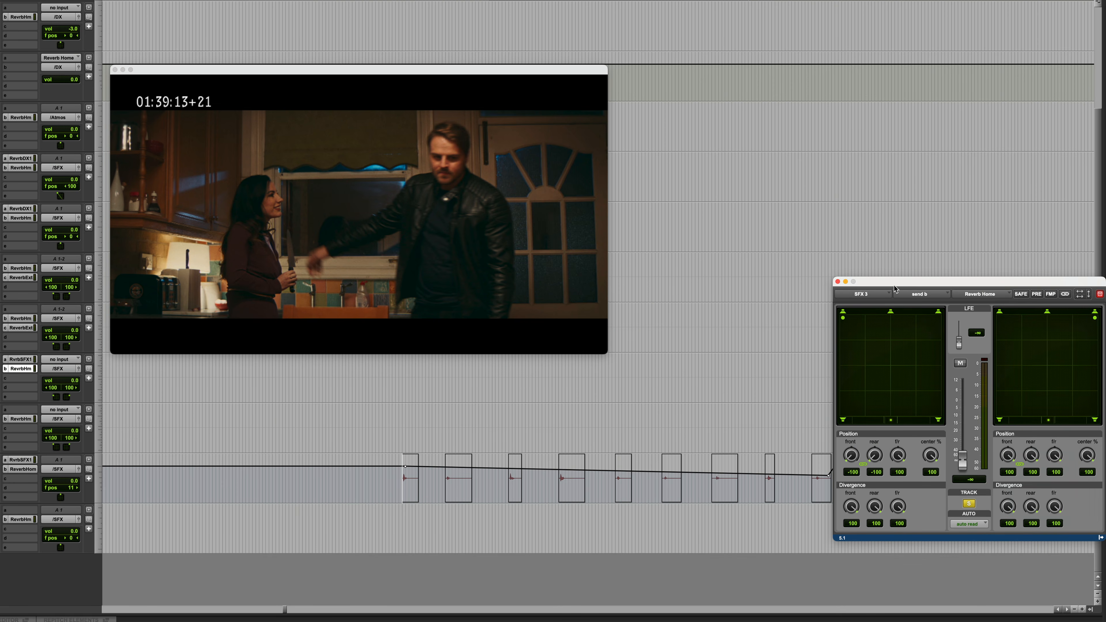
drag(893, 286, 727, 209)
click(1101, 379)
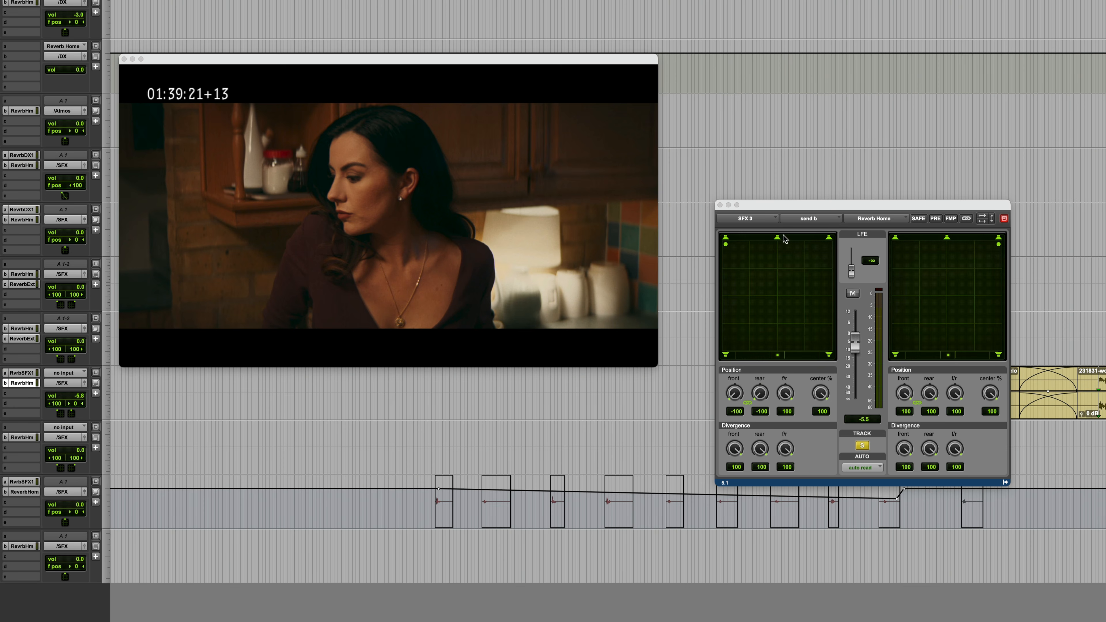
click(719, 205)
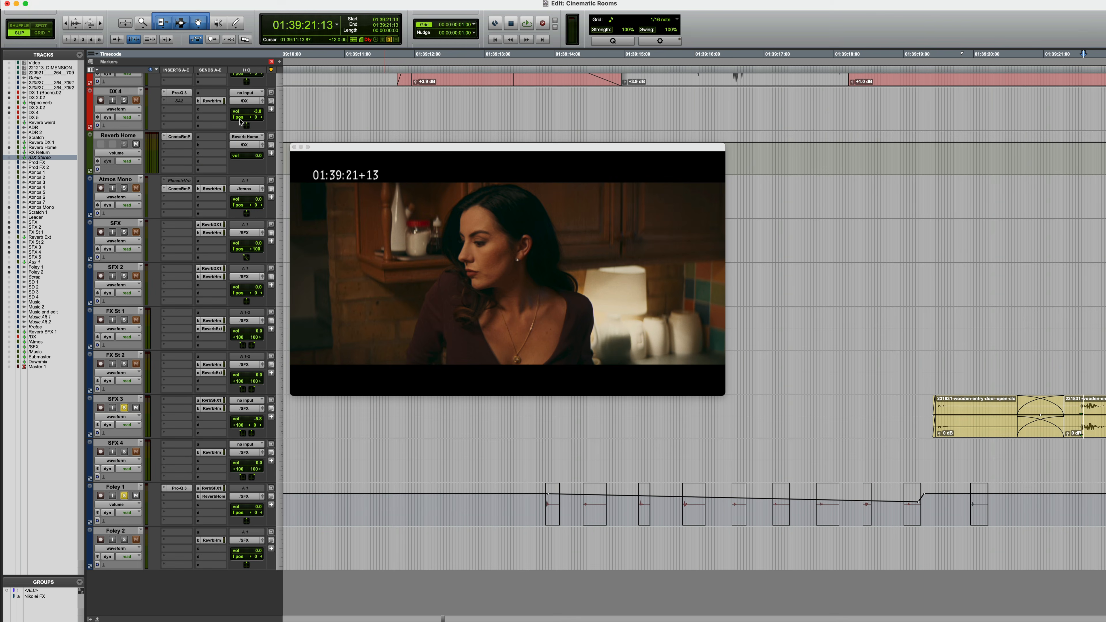
Open the reverb plug-in on the Reverb Home track, arrange it clear of the video window, and audition the kitchen scene
click(179, 137)
drag(518, 147, 604, 3)
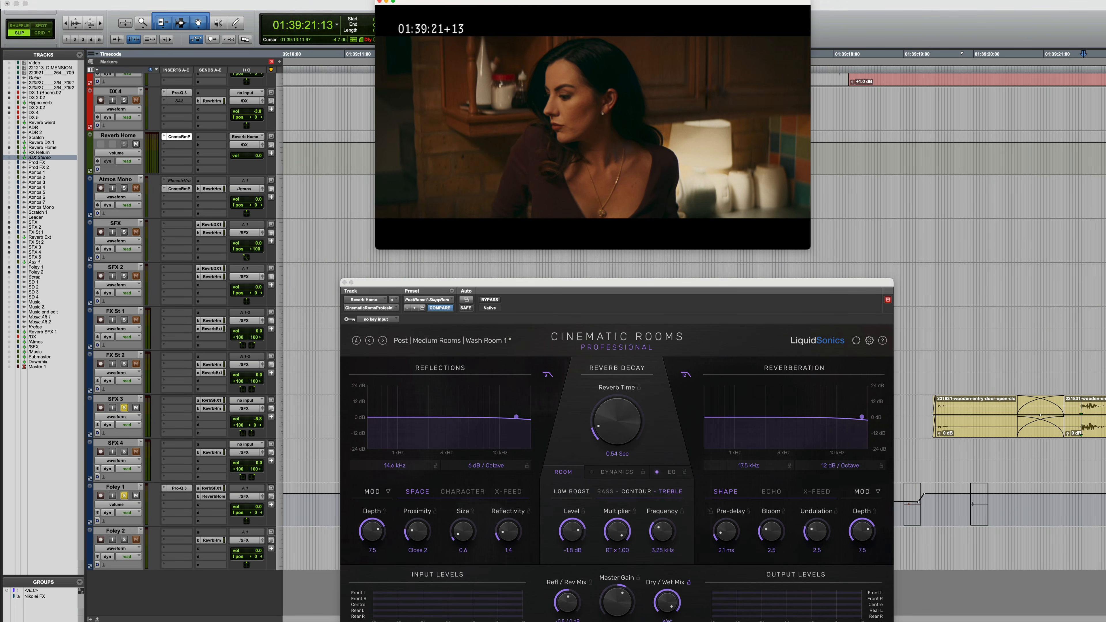
drag(582, 283, 550, 259)
key(space)
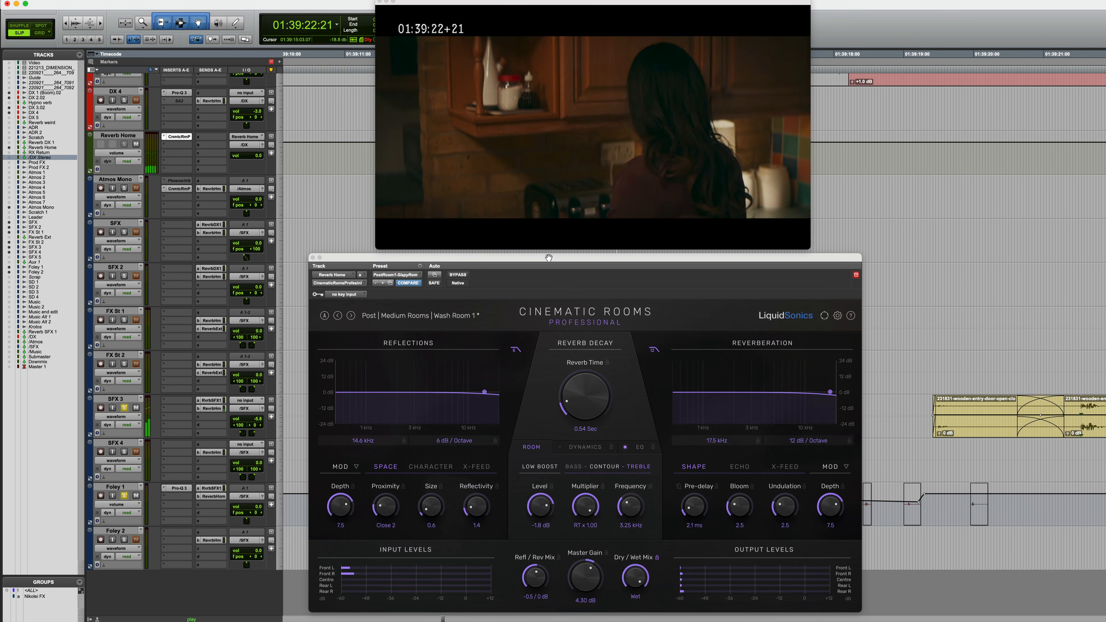
key(space)
Load the Post medium-room preset Kitchen 1 on Reverb Home and audition it against the kitchen scene
click(425, 317)
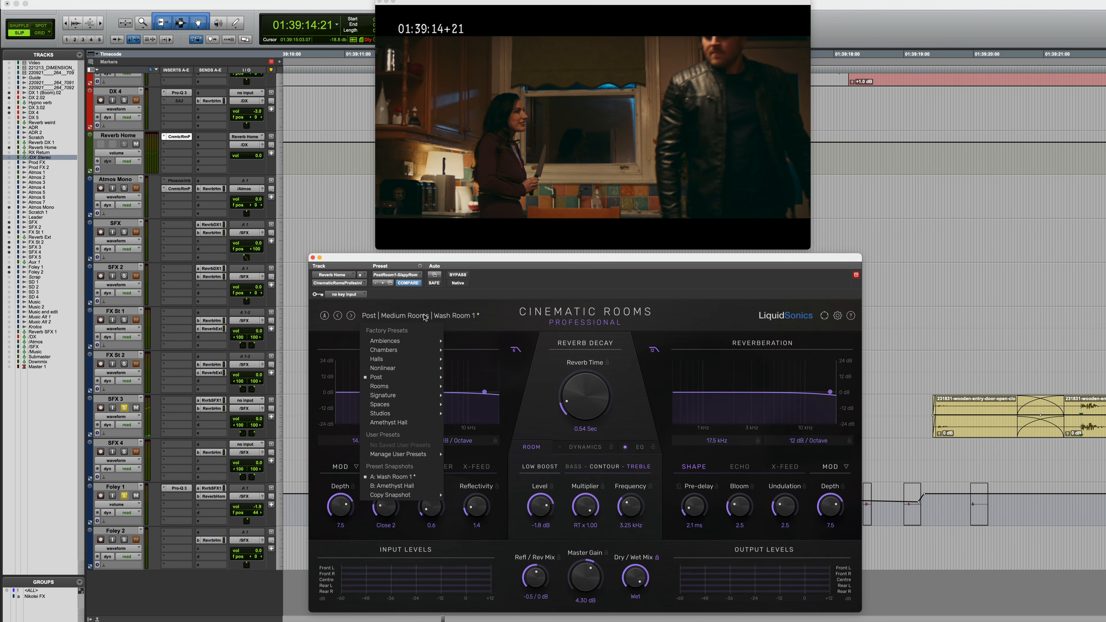
mouse_move(402, 377)
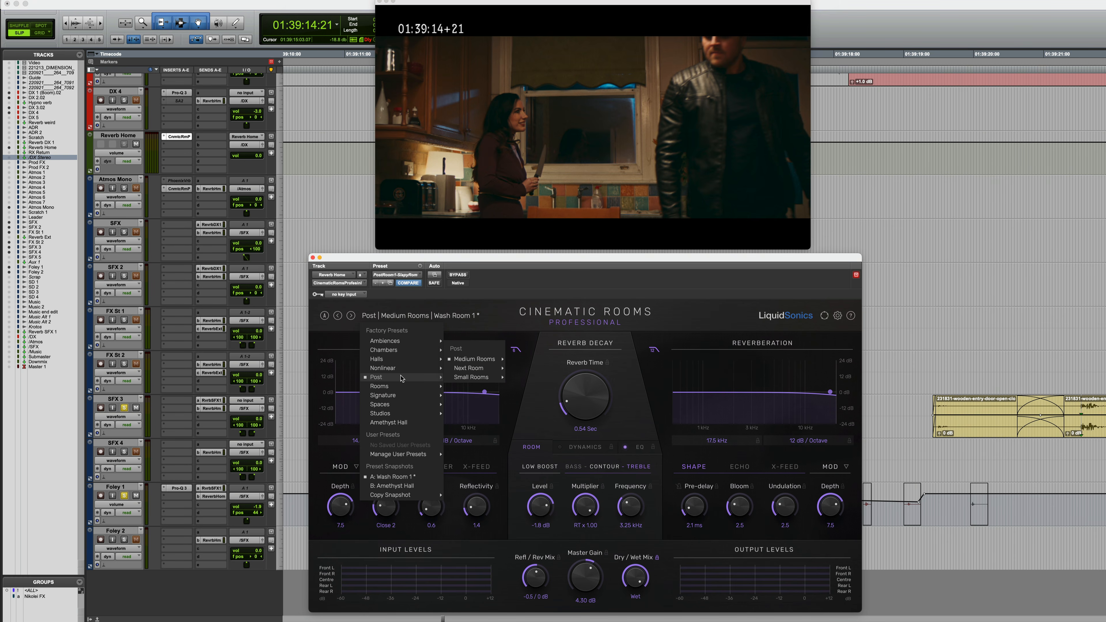
mouse_move(468, 359)
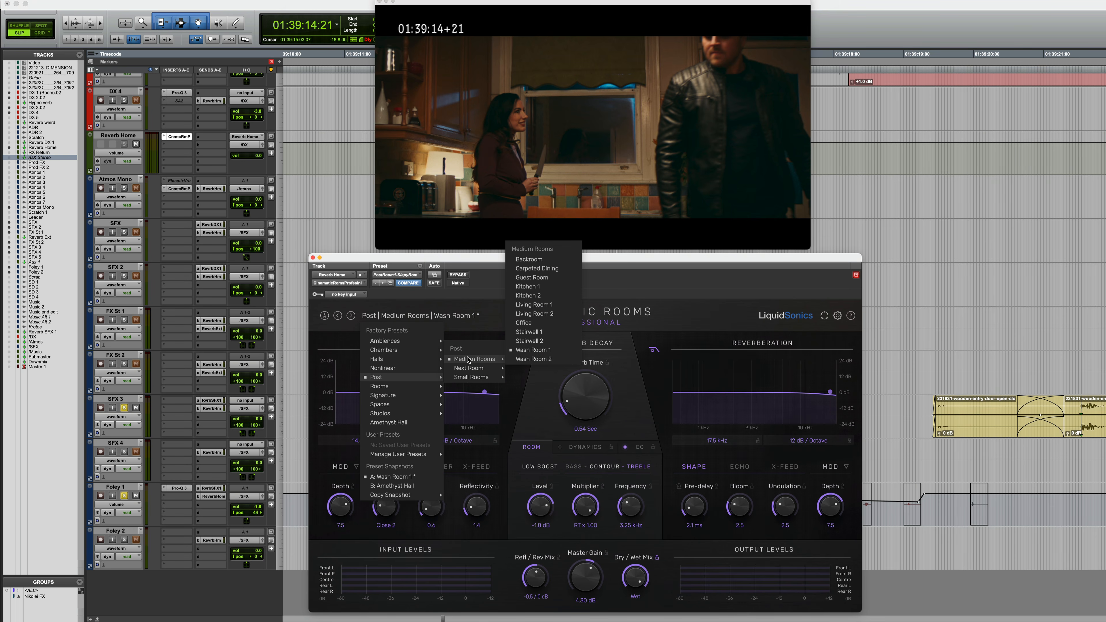
click(543, 286)
key(space)
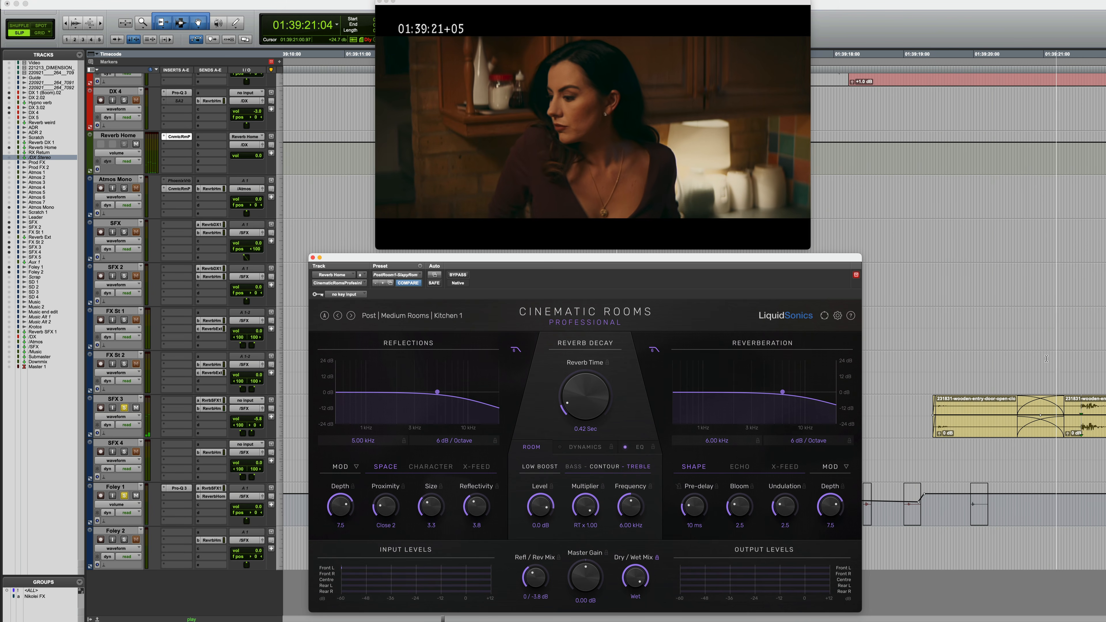
key(space)
Load the Post medium-room preset Stairwell 1 on Reverb Home and audition it against the kitchen scene
click(445, 315)
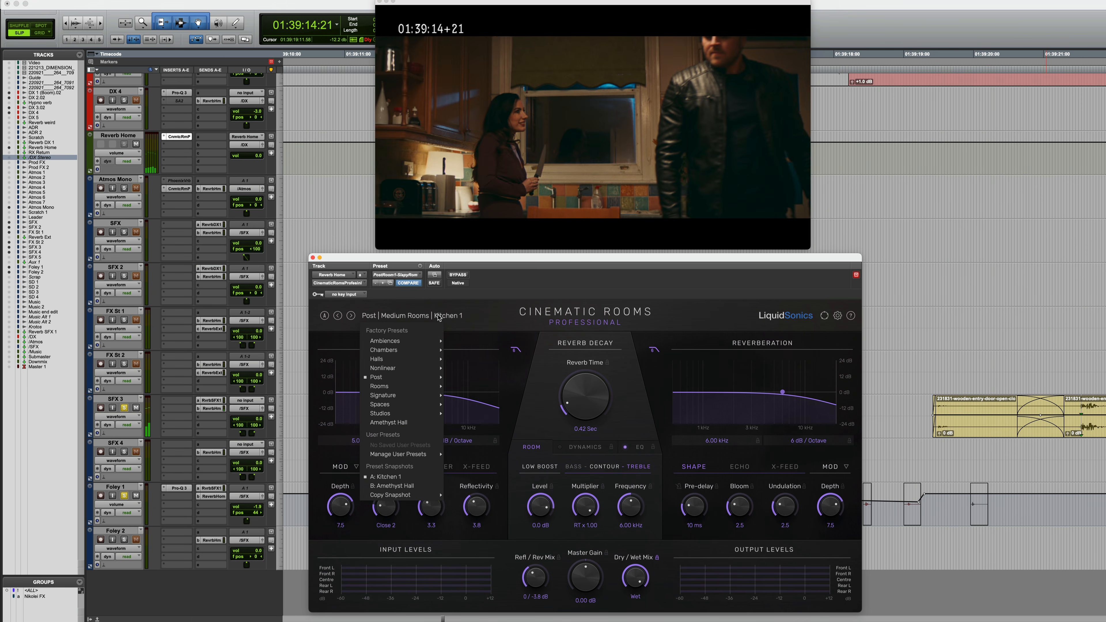
mouse_move(376, 377)
mouse_move(474, 359)
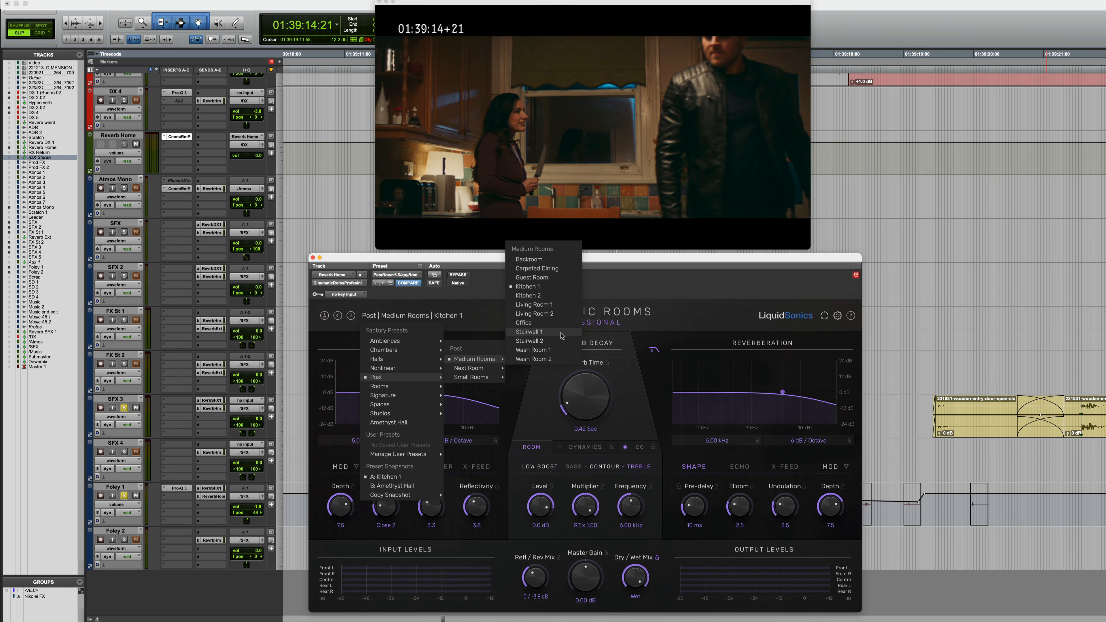
click(529, 332)
key(space)
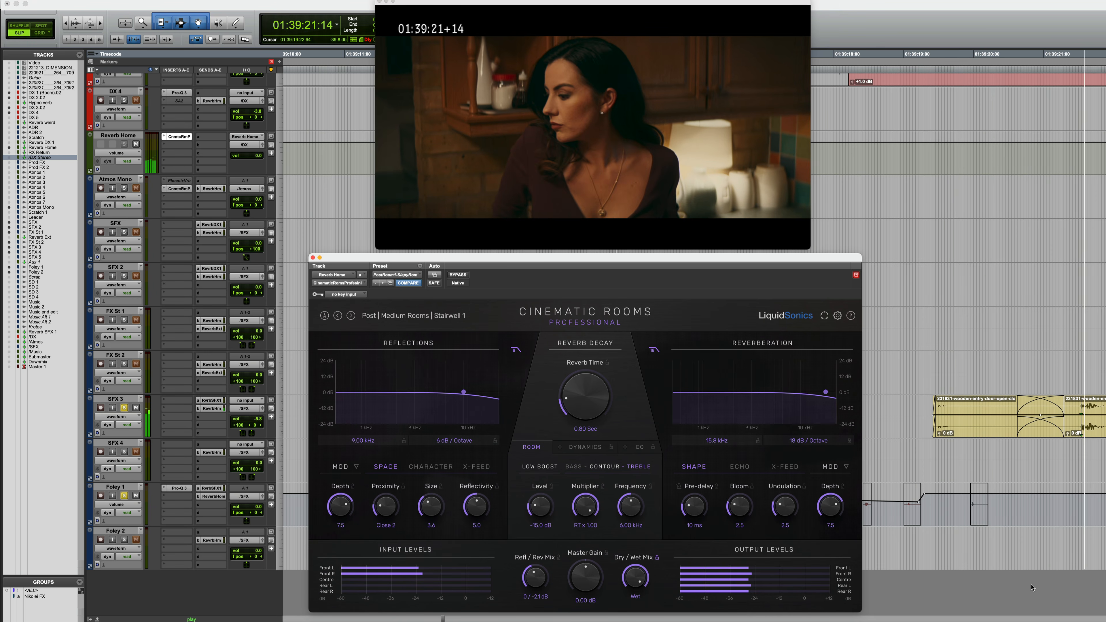
key(space)
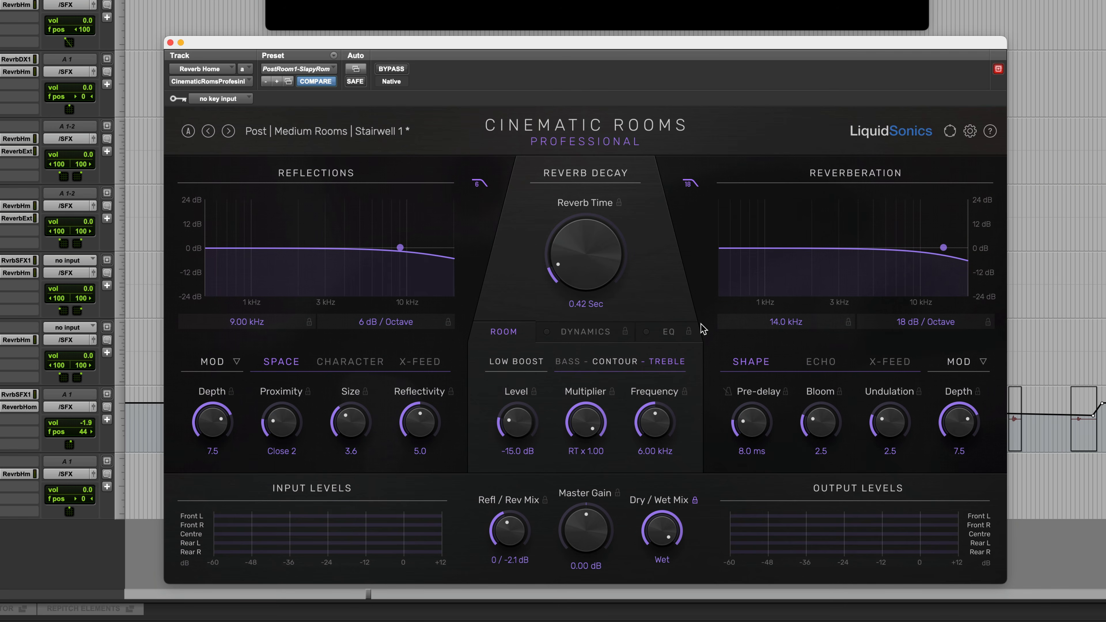
Set the filter slope to 24 dB/Octave for the reverberation and 18 dB/Octave for the reflections, and audition the kitchen scene
click(857, 322)
click(903, 378)
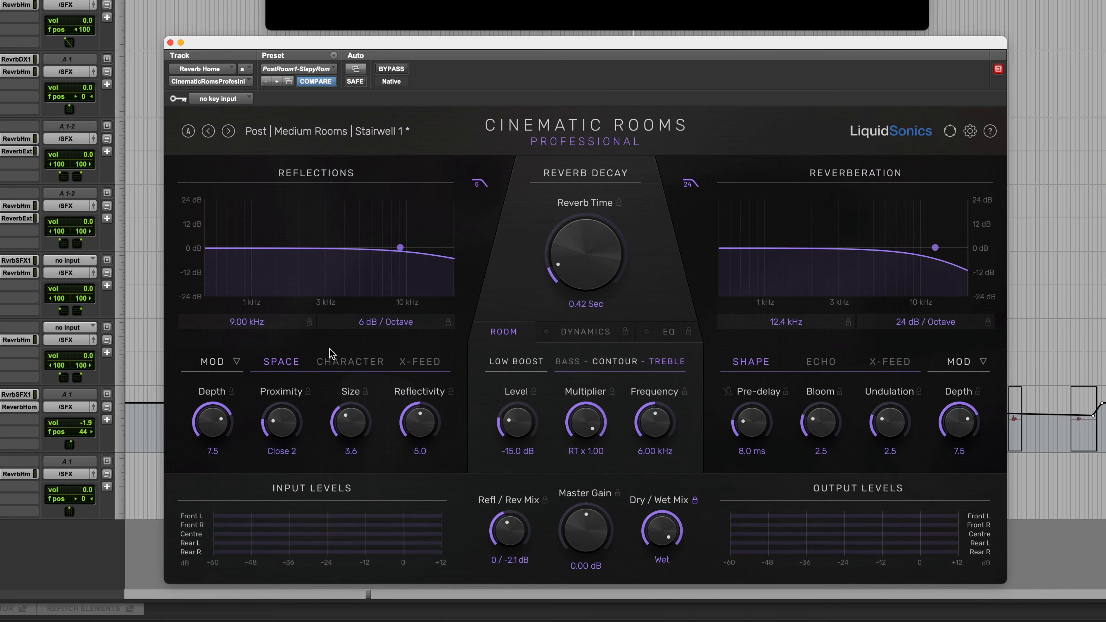
click(377, 328)
click(379, 369)
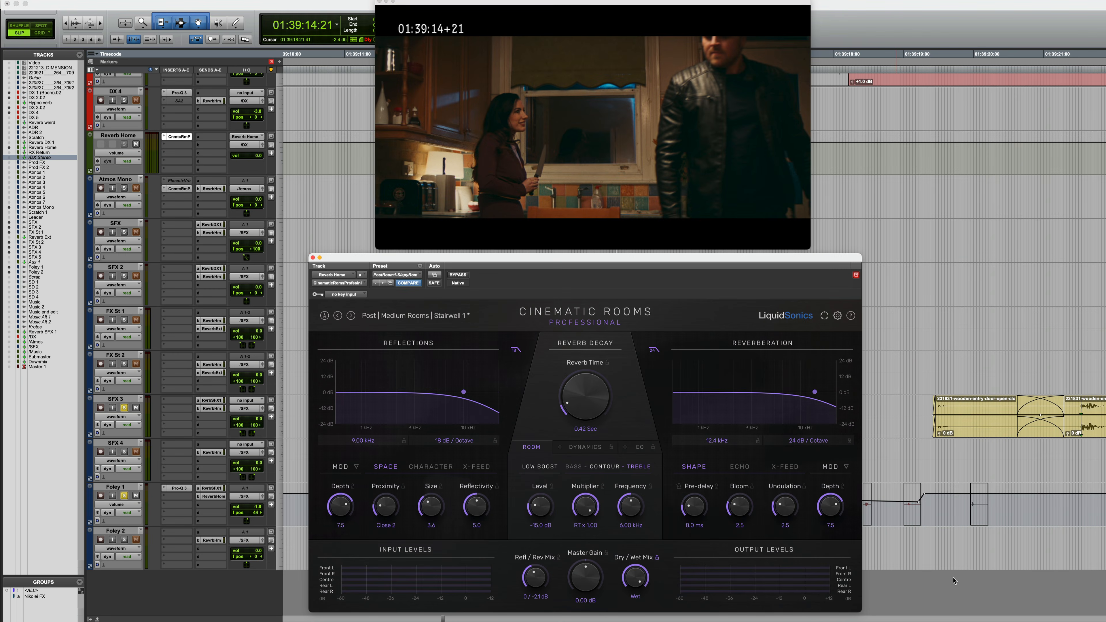
key(space)
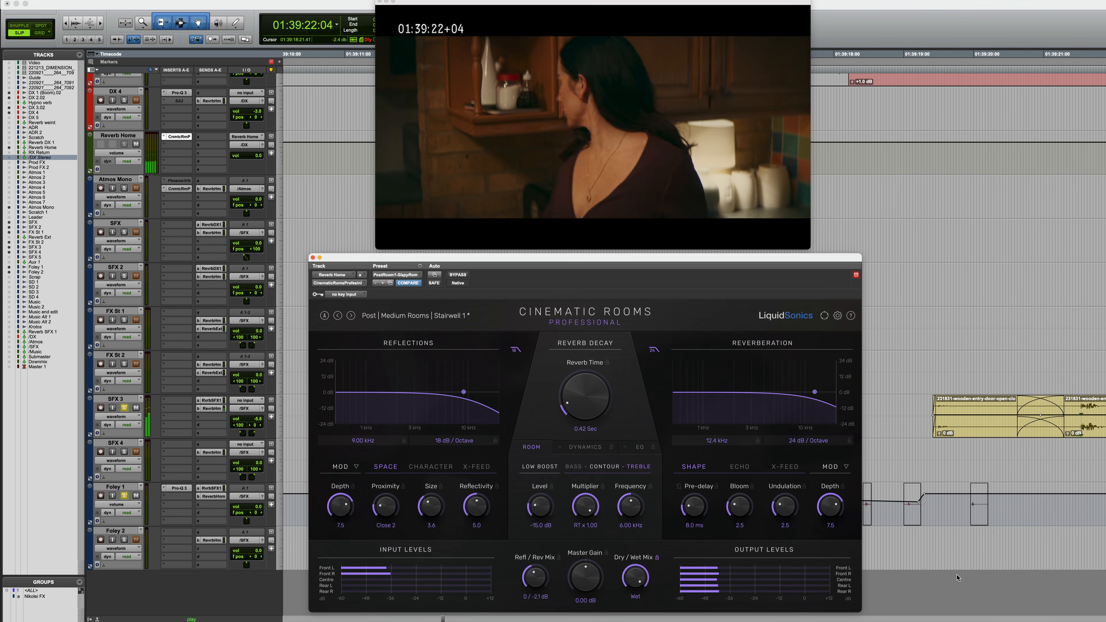
key(space)
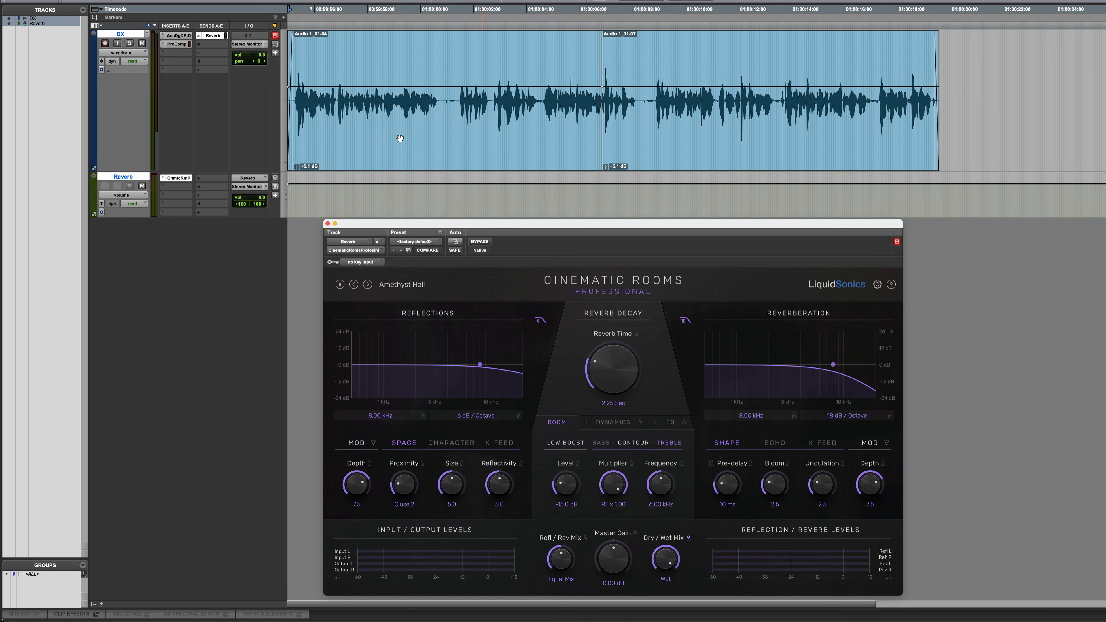
Load the Post medium-room preset Backroom and audition it with the DX track's send to Reverb raised to -12.1 dB
click(214, 36)
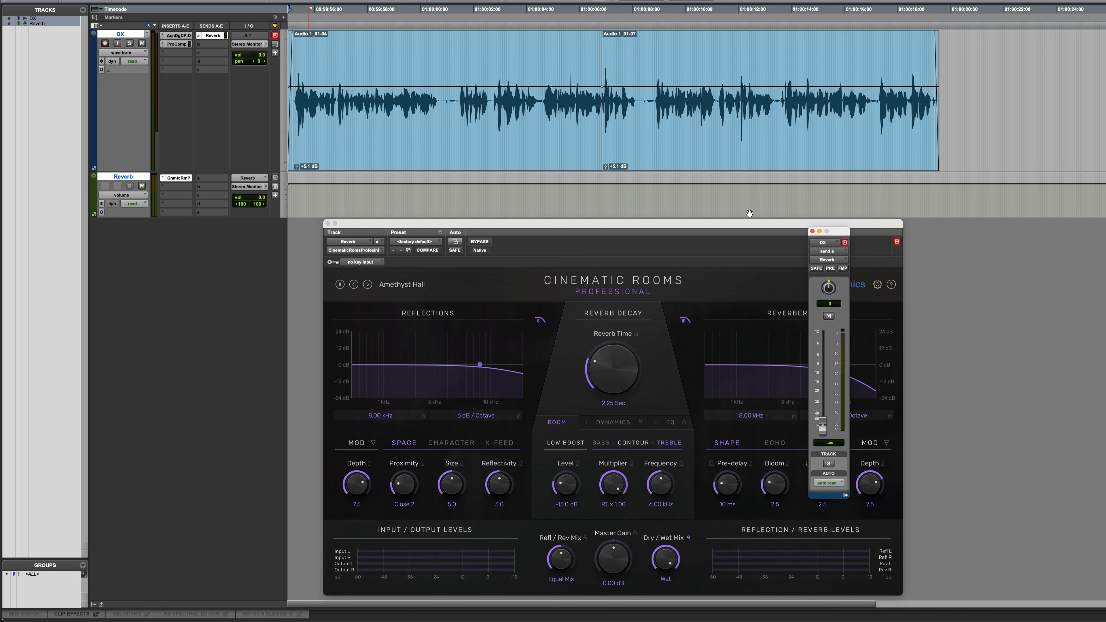
drag(844, 233, 1010, 264)
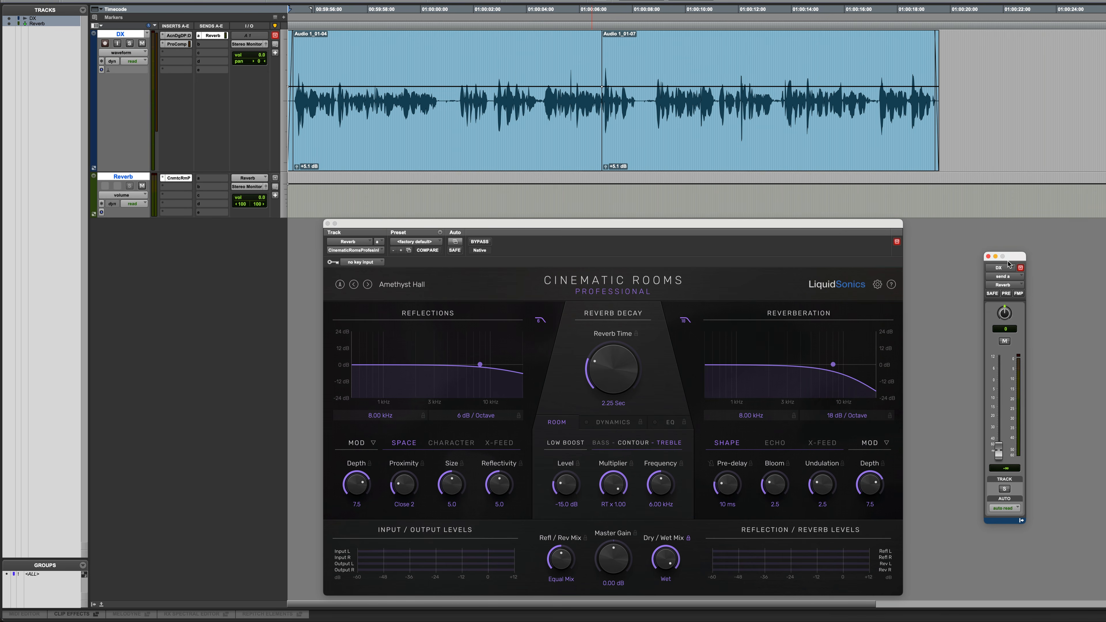
click(420, 285)
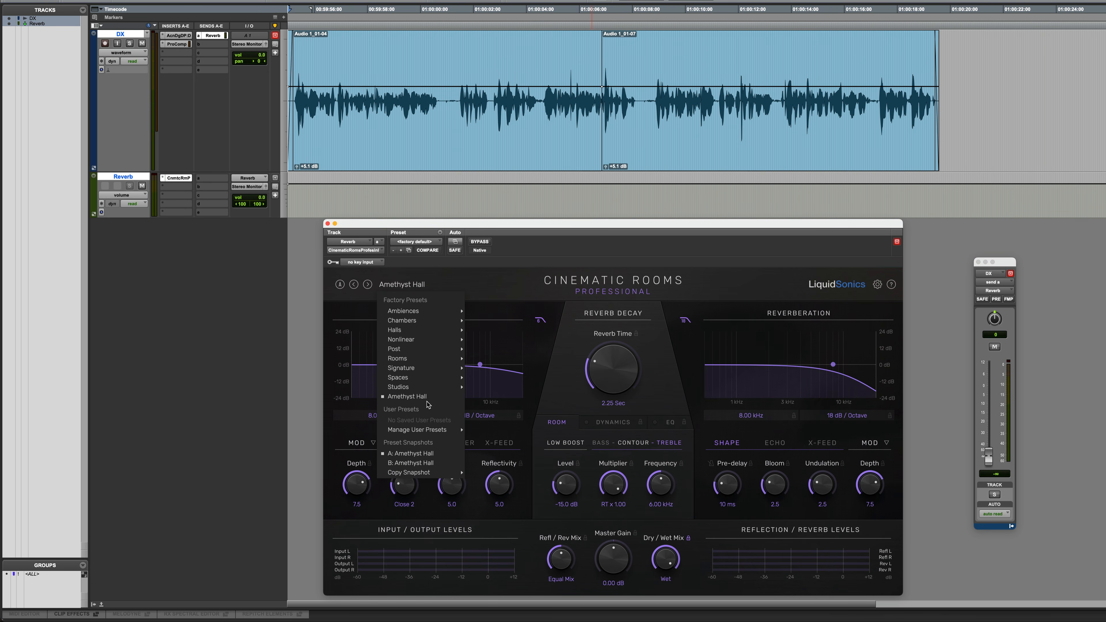
mouse_move(399, 349)
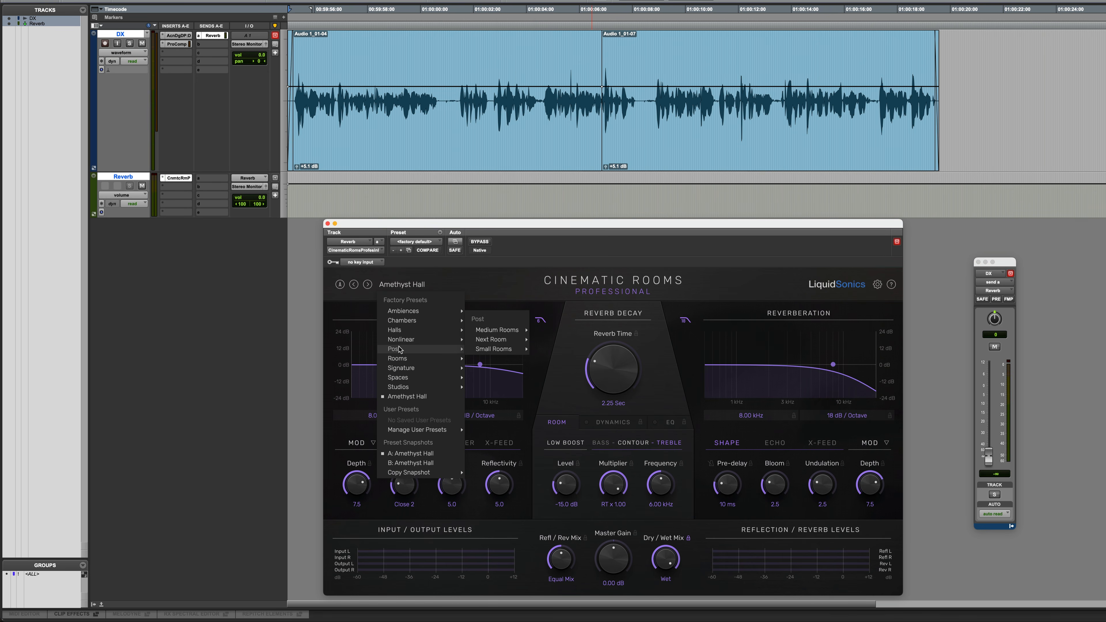
mouse_move(503, 349)
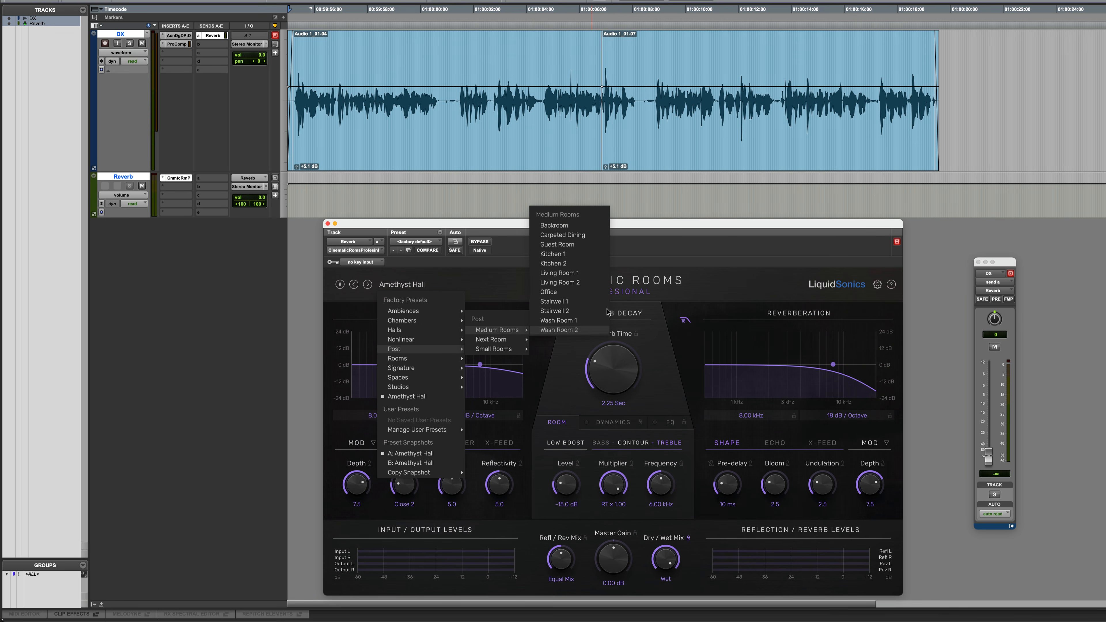
click(566, 226)
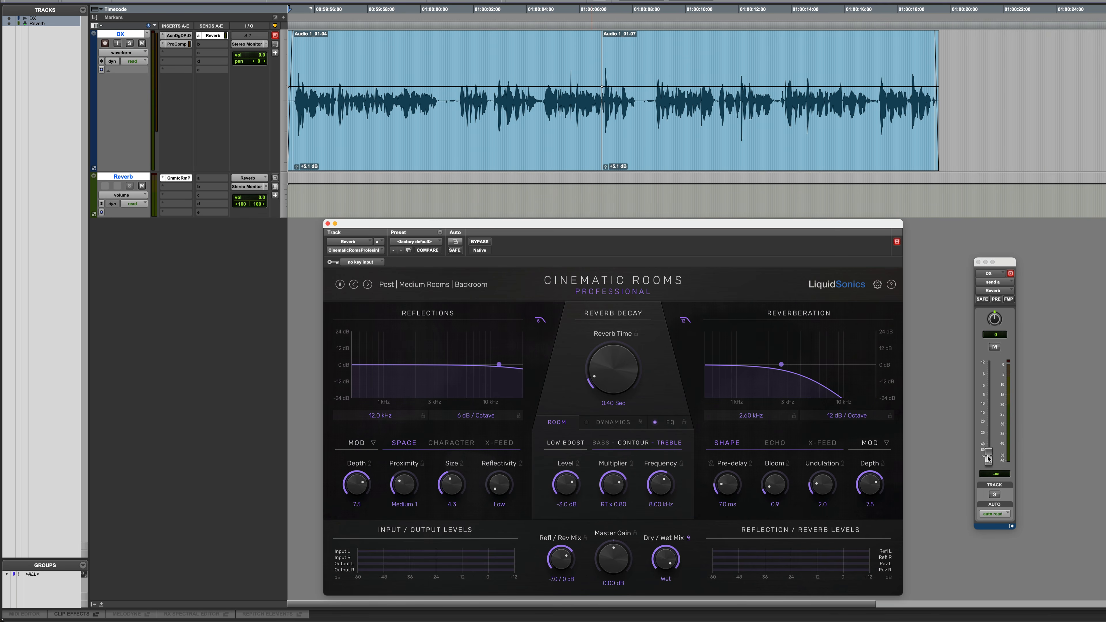
key(space)
drag(988, 459, 988, 406)
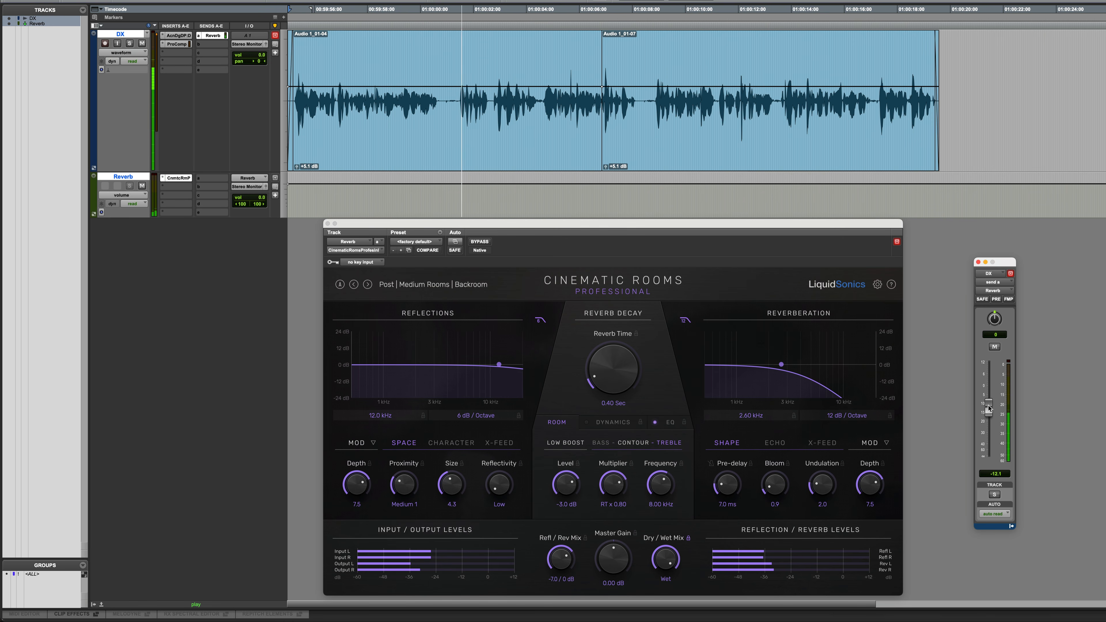
Audition the Carpeted Dining, Guest Room and Kitchen 1 presets during playback, raising the DX send to -6.5 dB on Guest Room and slightly more on Kitchen 1
click(368, 284)
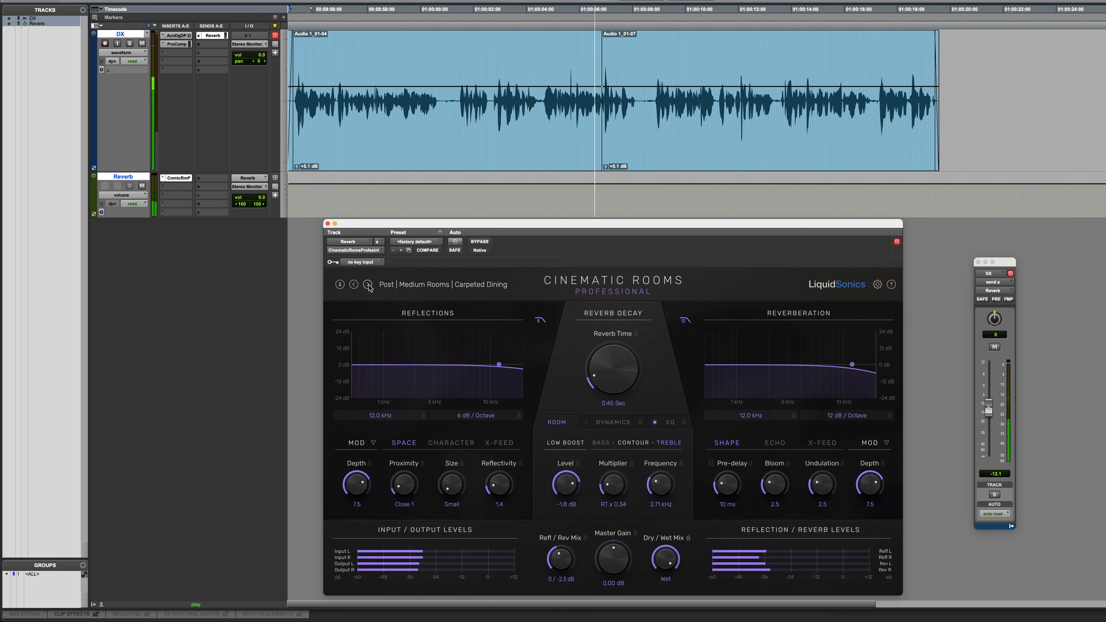
click(368, 285)
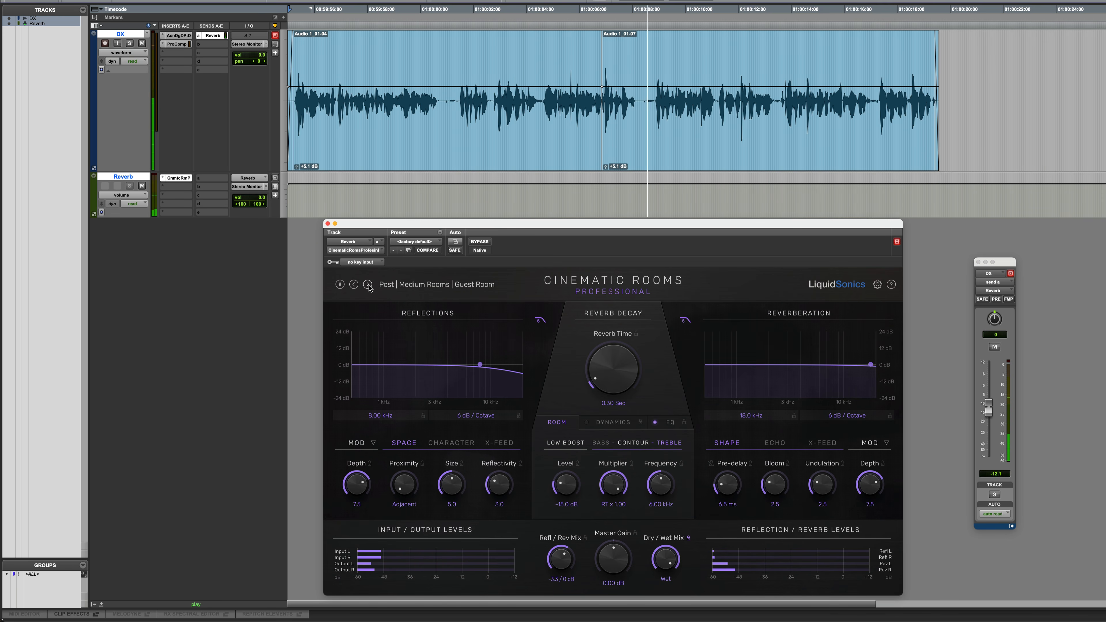
drag(989, 413, 989, 400)
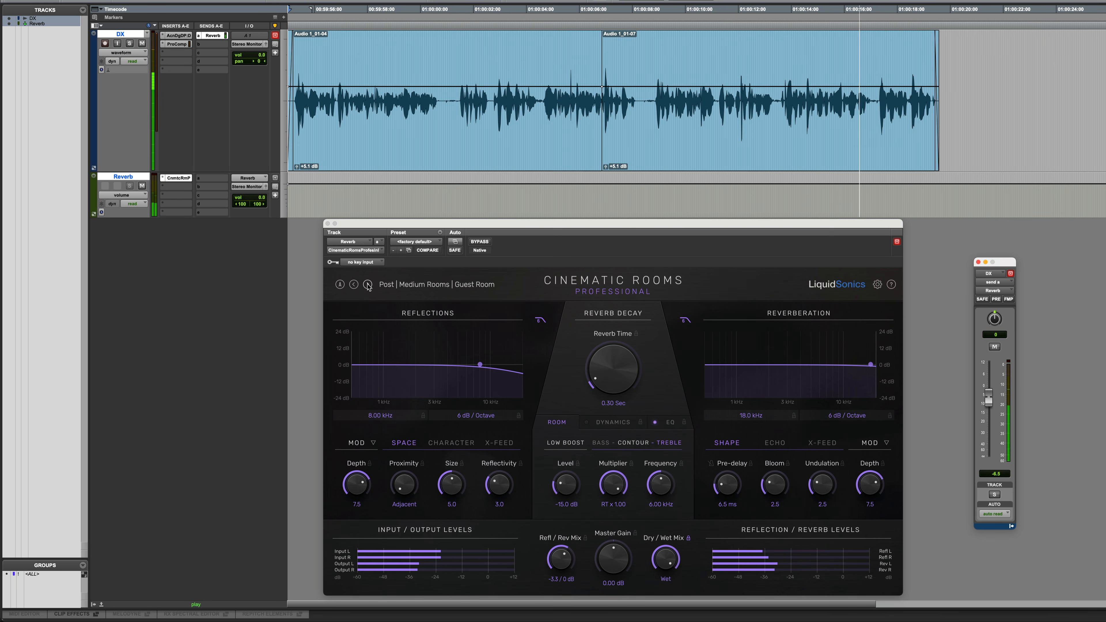
click(368, 284)
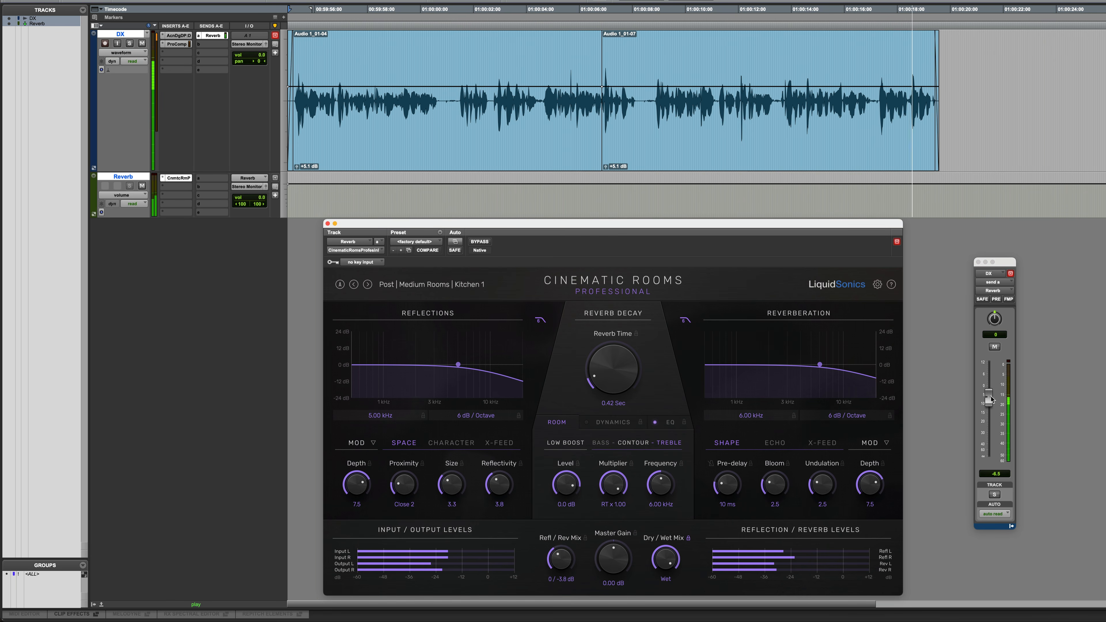
drag(991, 399, 990, 398)
Load the Post medium-room preset Living Room 1 and audition it with the DX send lowered to -6.8 dB
click(387, 284)
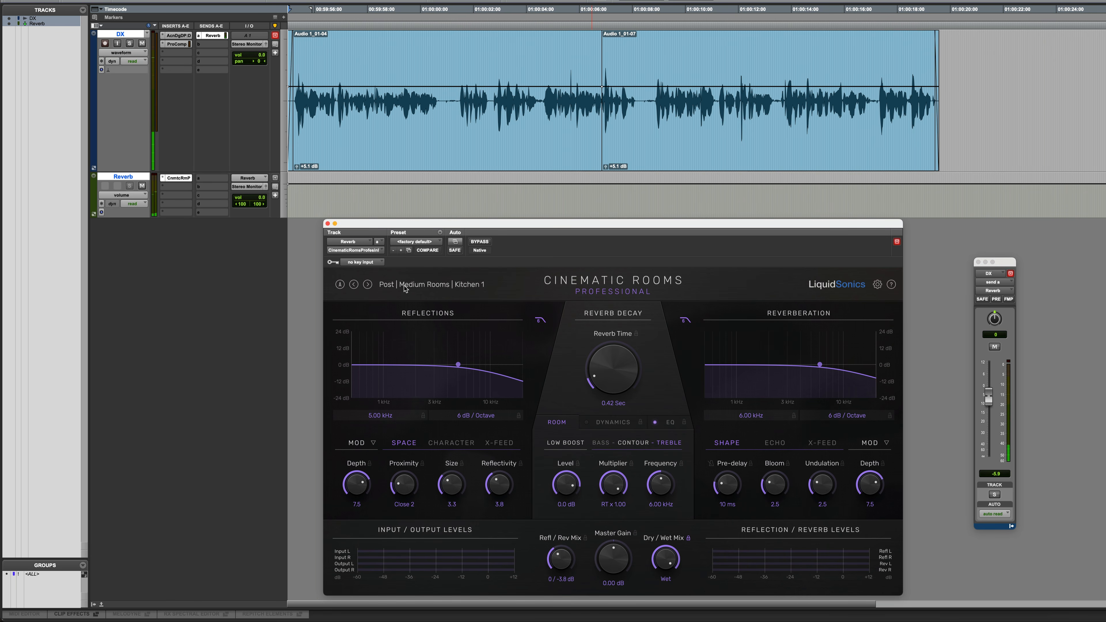
mouse_move(497, 331)
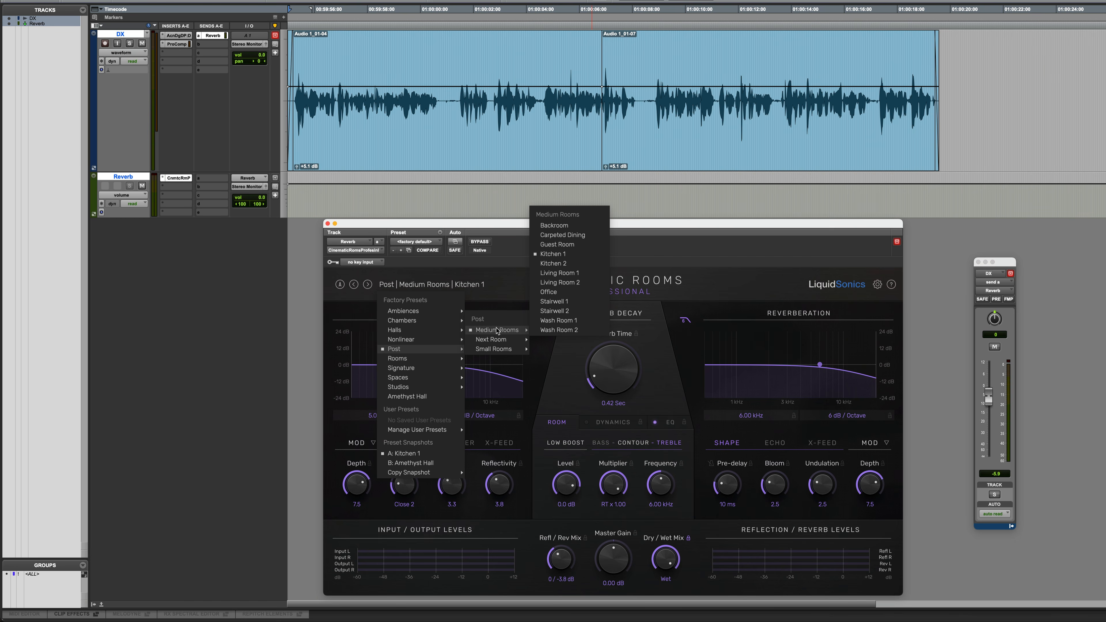
click(559, 273)
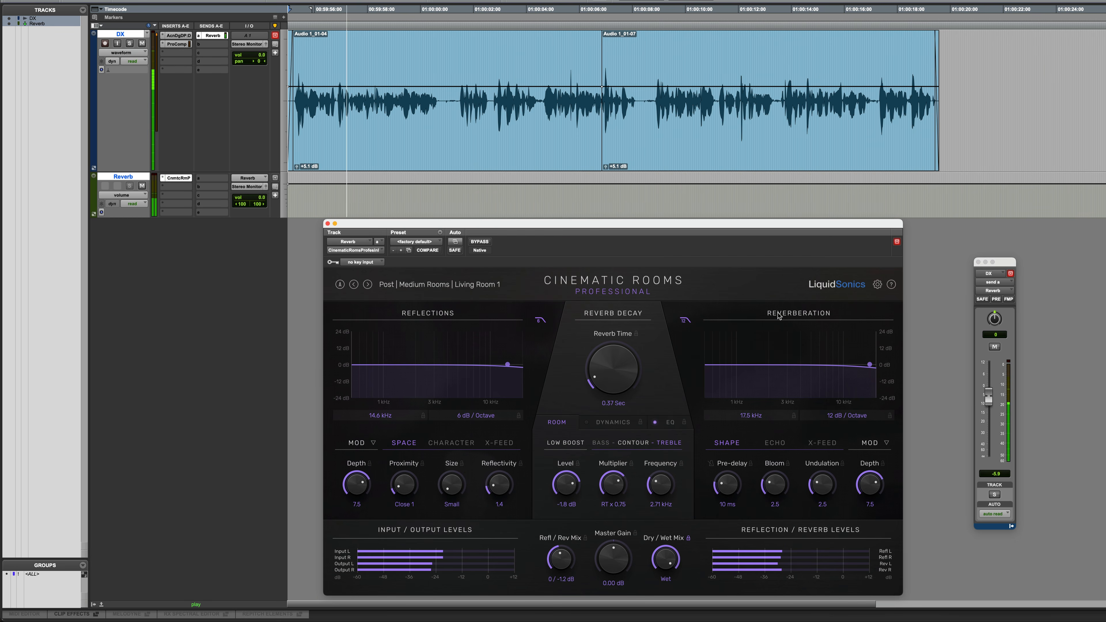
drag(990, 399, 989, 403)
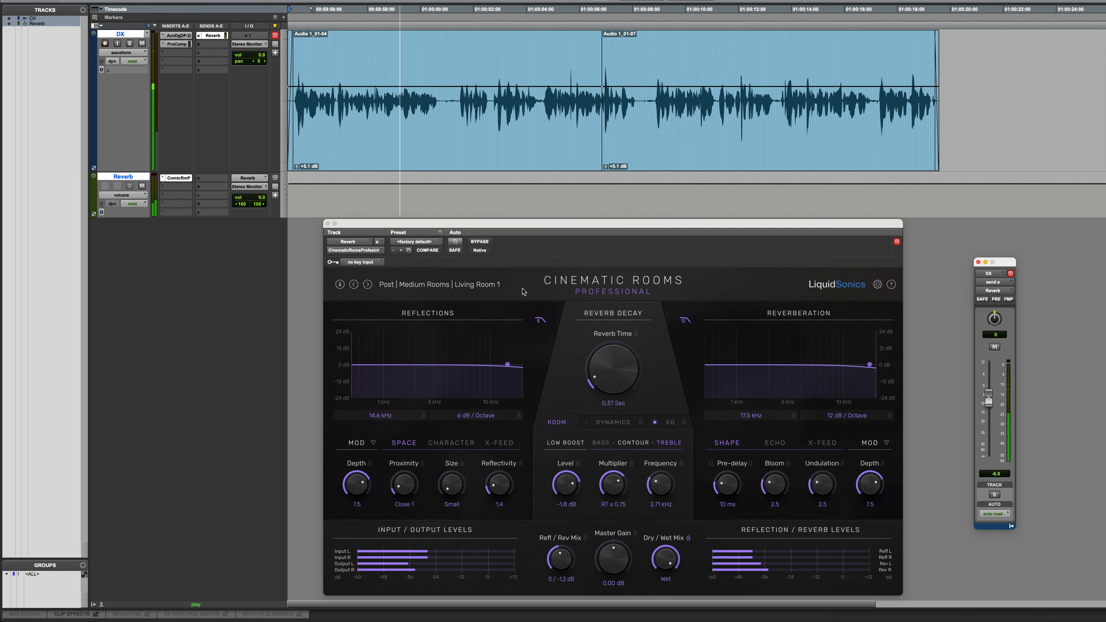
Move through the Living Room 2 and Office presets during playback and lower the DX send to -7.8 dB on Office
click(367, 284)
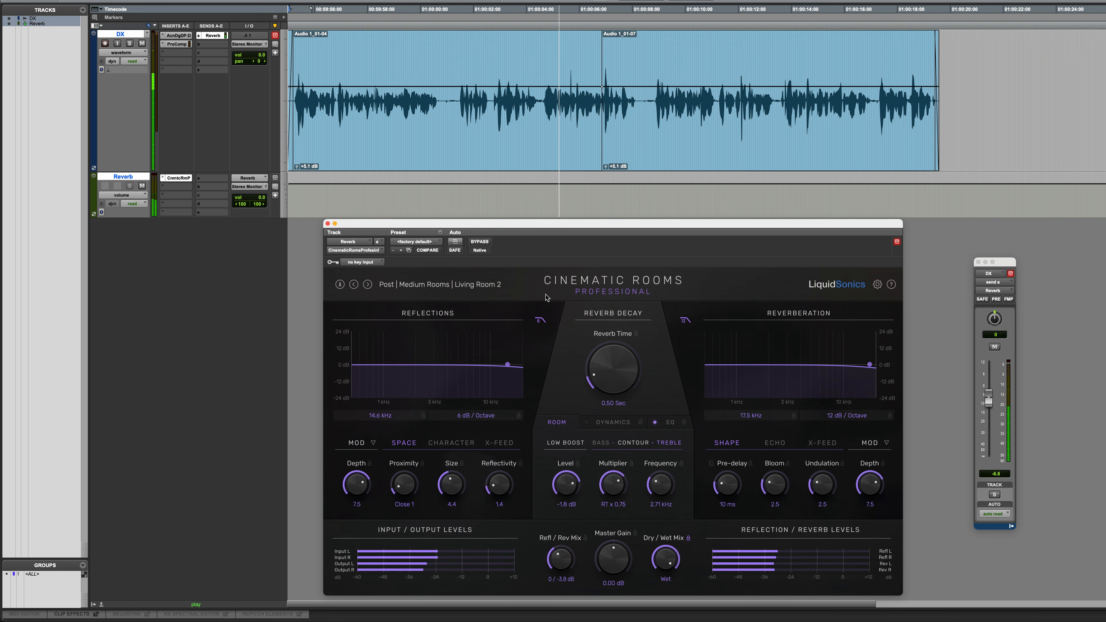
click(368, 285)
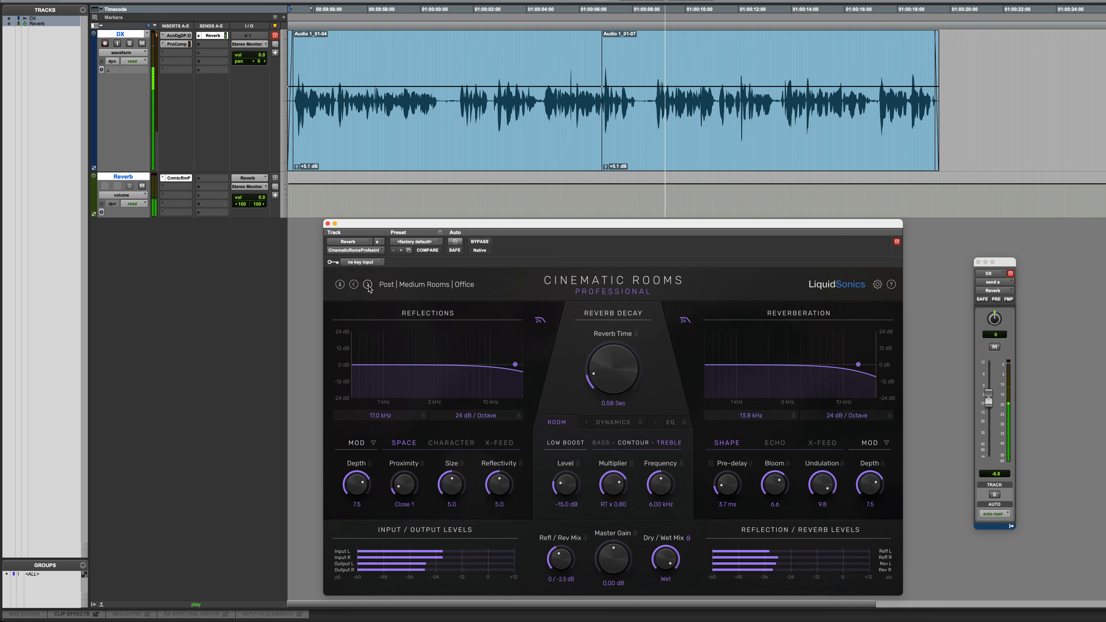
click(990, 397)
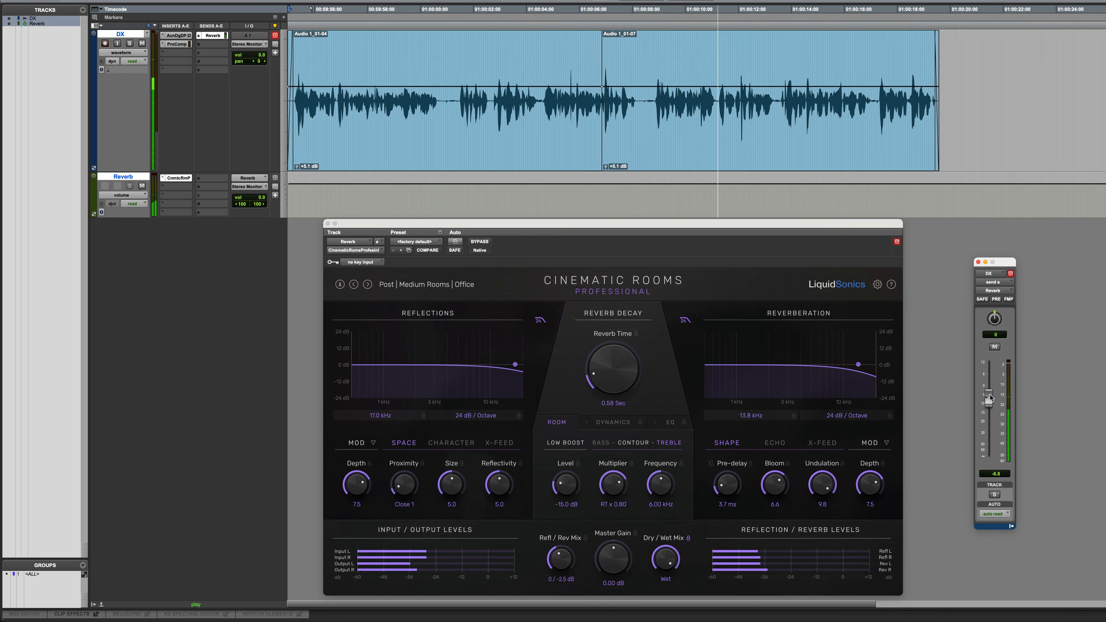
drag(990, 397, 989, 400)
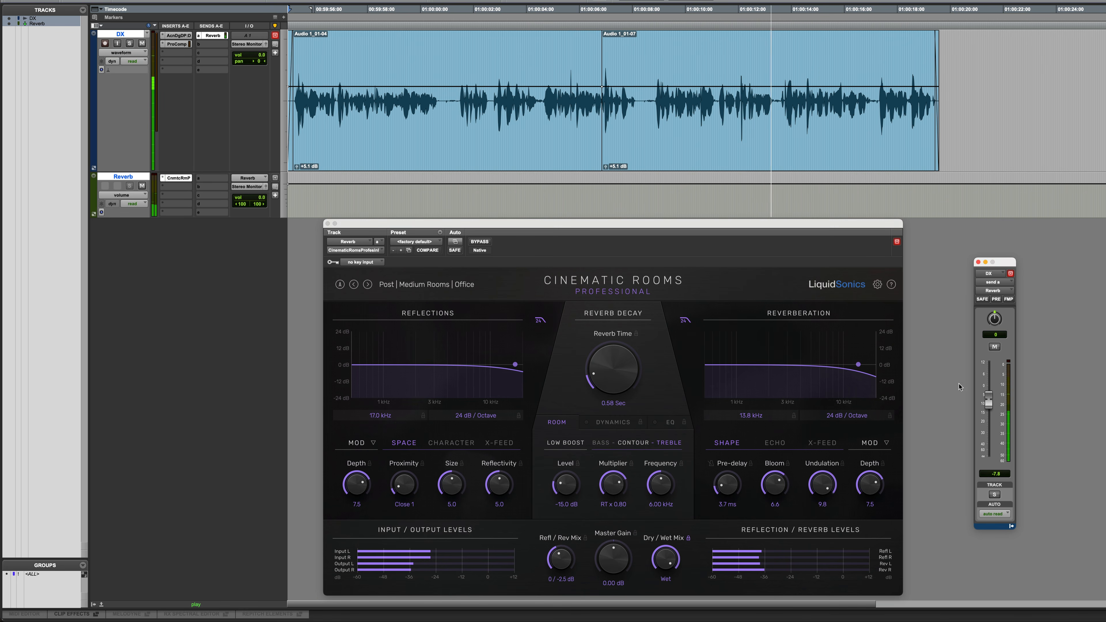
Load the Post small-room preset Attic 2 Clear, audition it with the DX send raised to -6.2 dB, and advance to Attic 3 Heavy
click(418, 284)
mouse_move(413, 355)
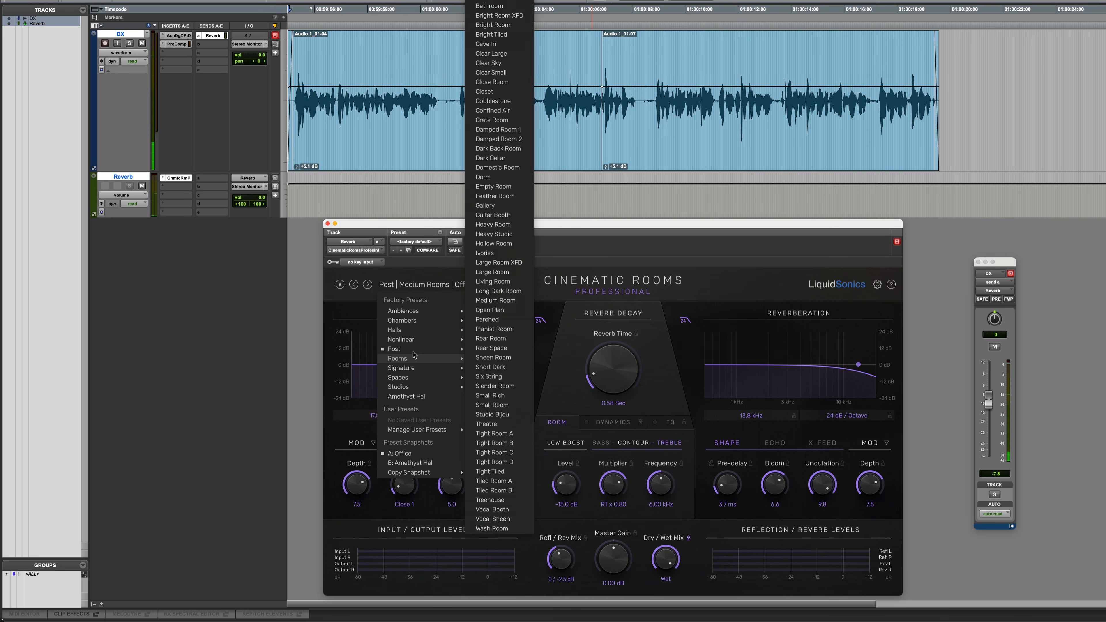
mouse_move(490, 351)
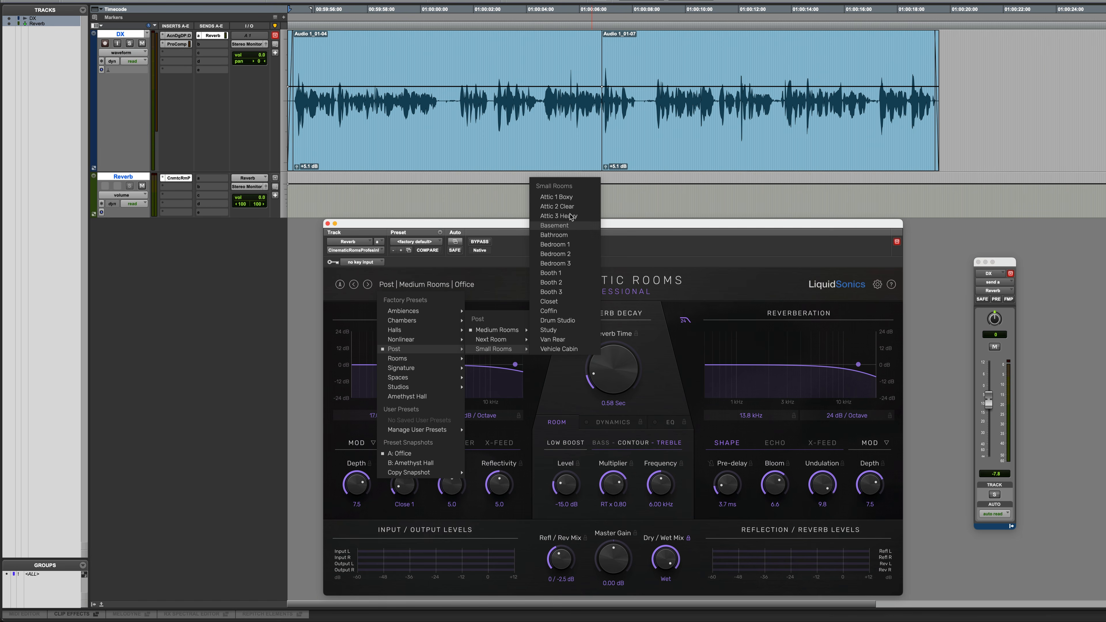
click(556, 206)
key(space)
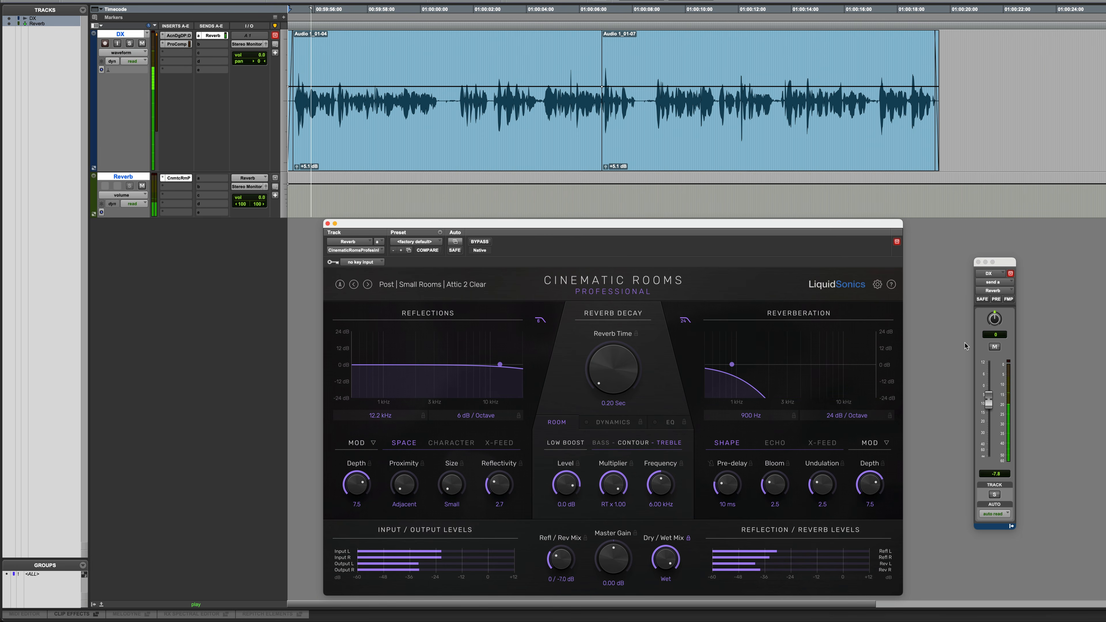
drag(988, 402, 990, 399)
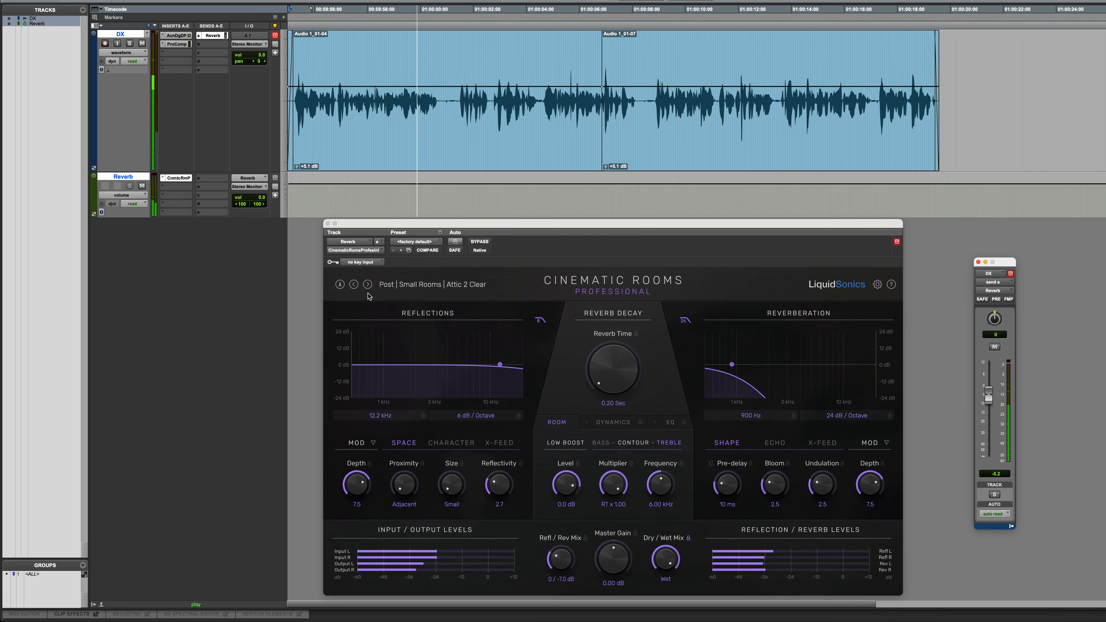
click(367, 284)
Load the Post small-room preset Bathroom and audition it with the DX send to Reverb raised to -2.5 dB
click(435, 284)
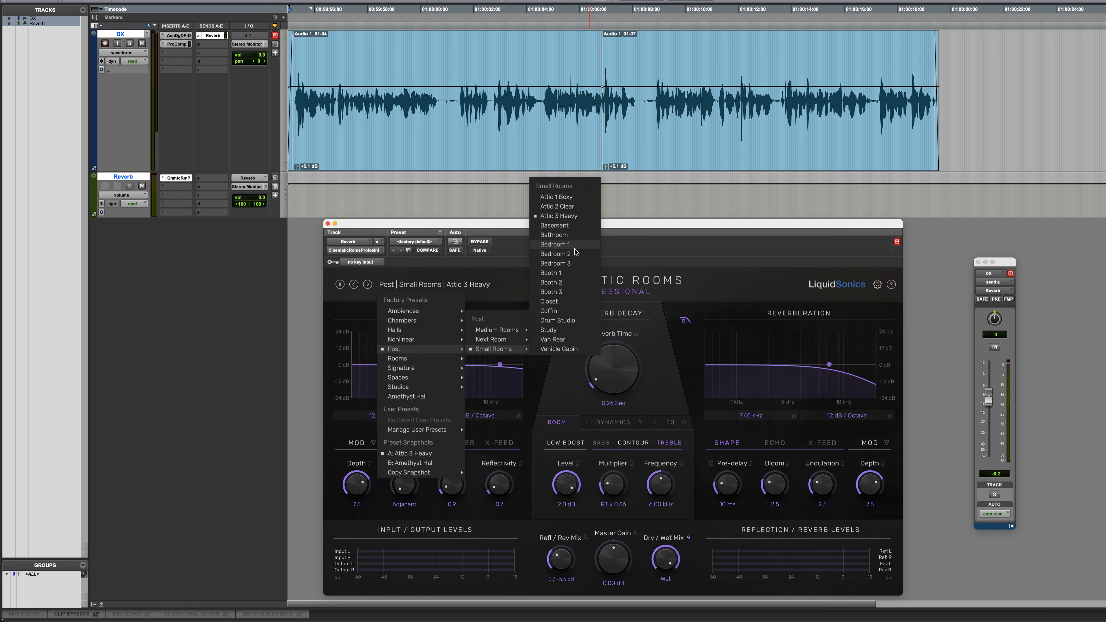
click(573, 236)
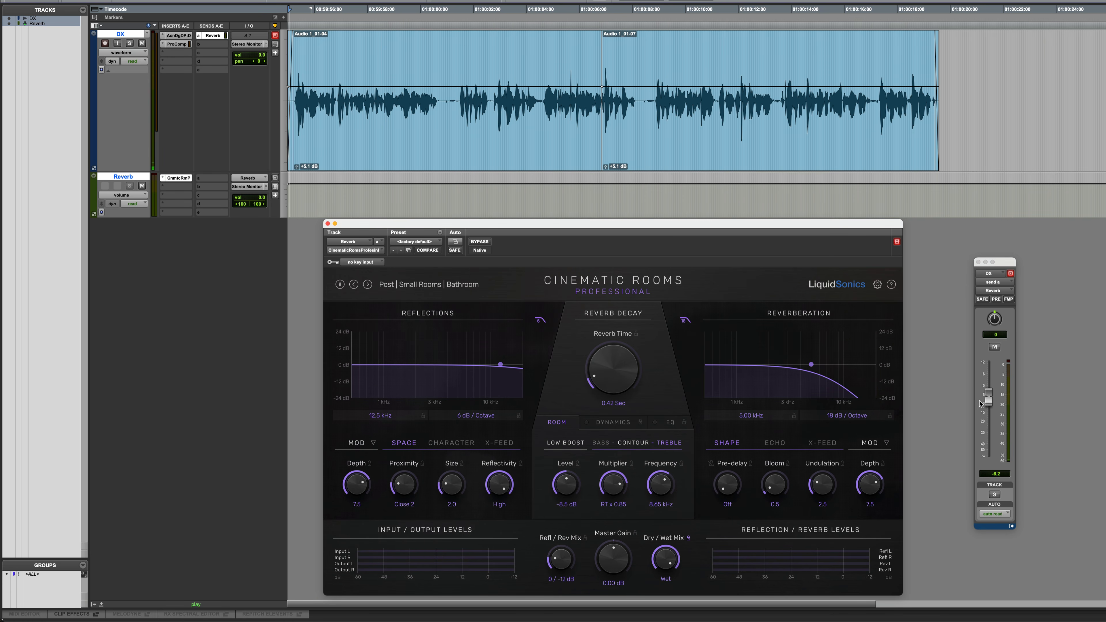
drag(987, 400, 988, 394)
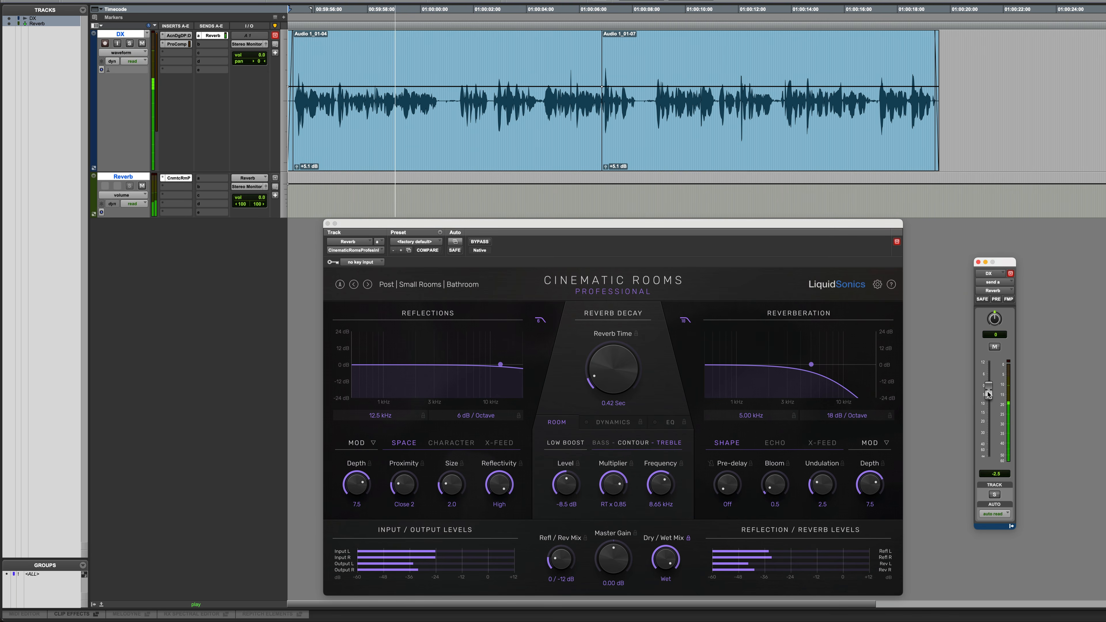
key(space)
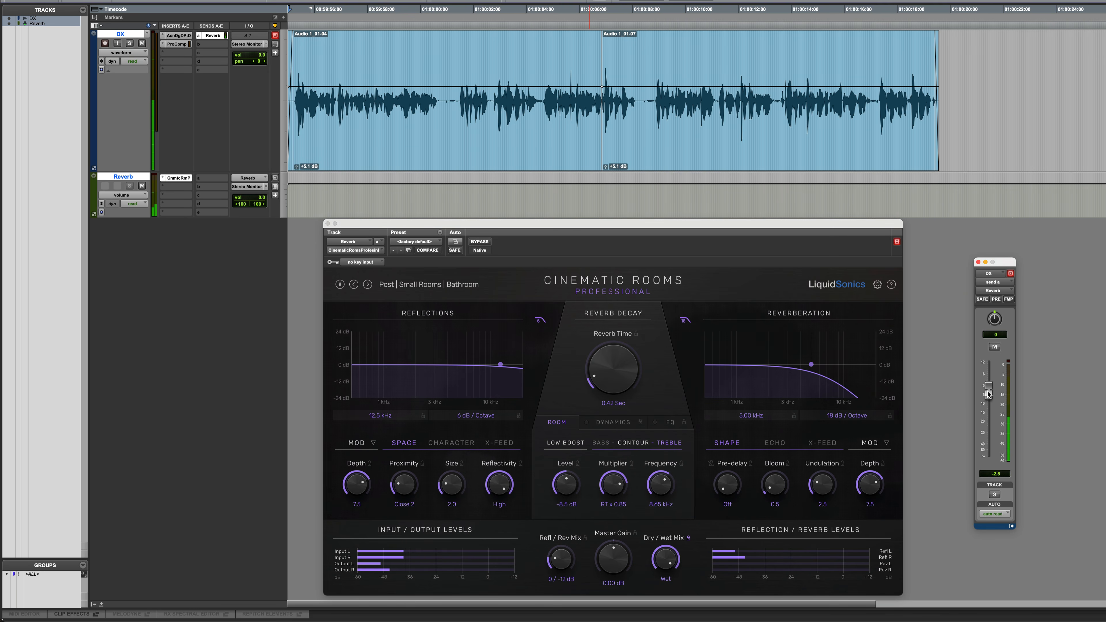
Audition the Post small-room presets Booth 1, Booth 2 and Booth 3, raising the DX send to +0.4 dB on Booth 3
click(431, 285)
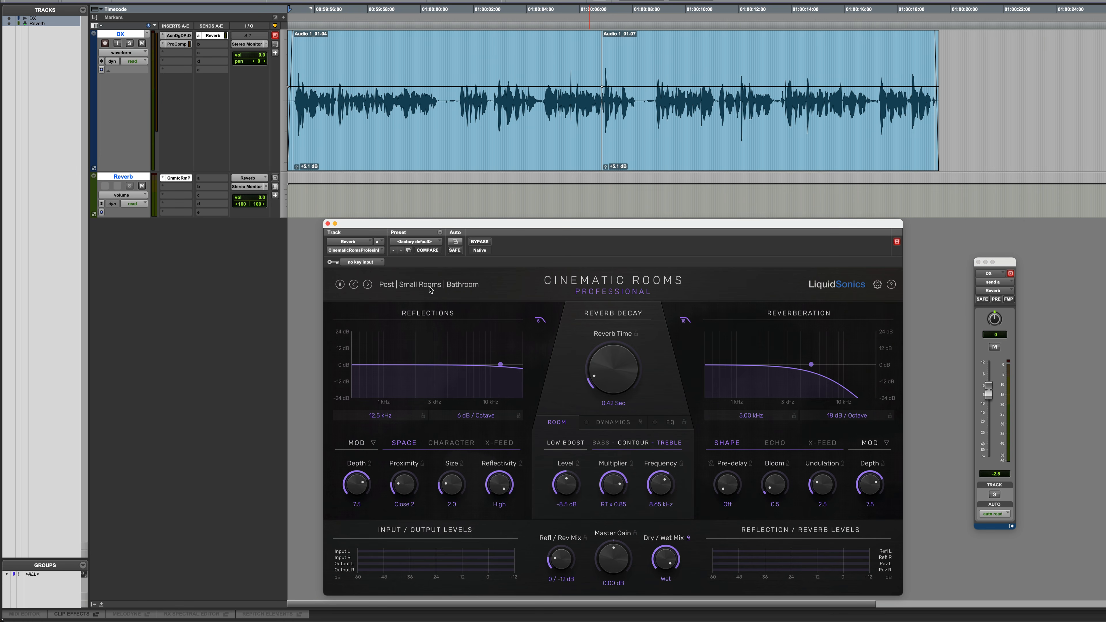
mouse_move(414, 349)
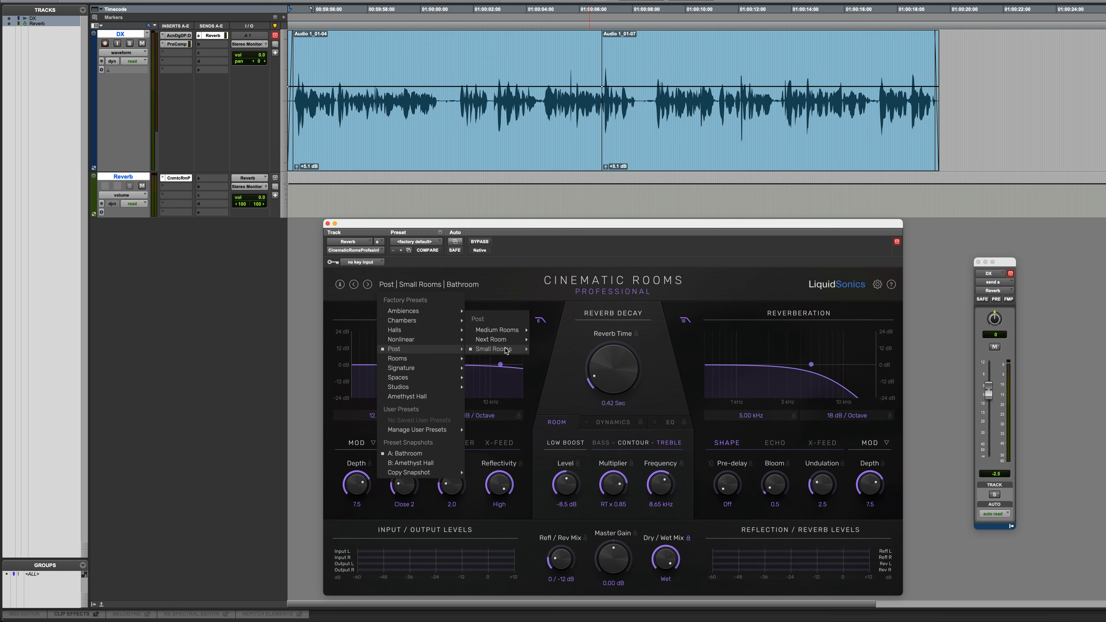
mouse_move(505, 351)
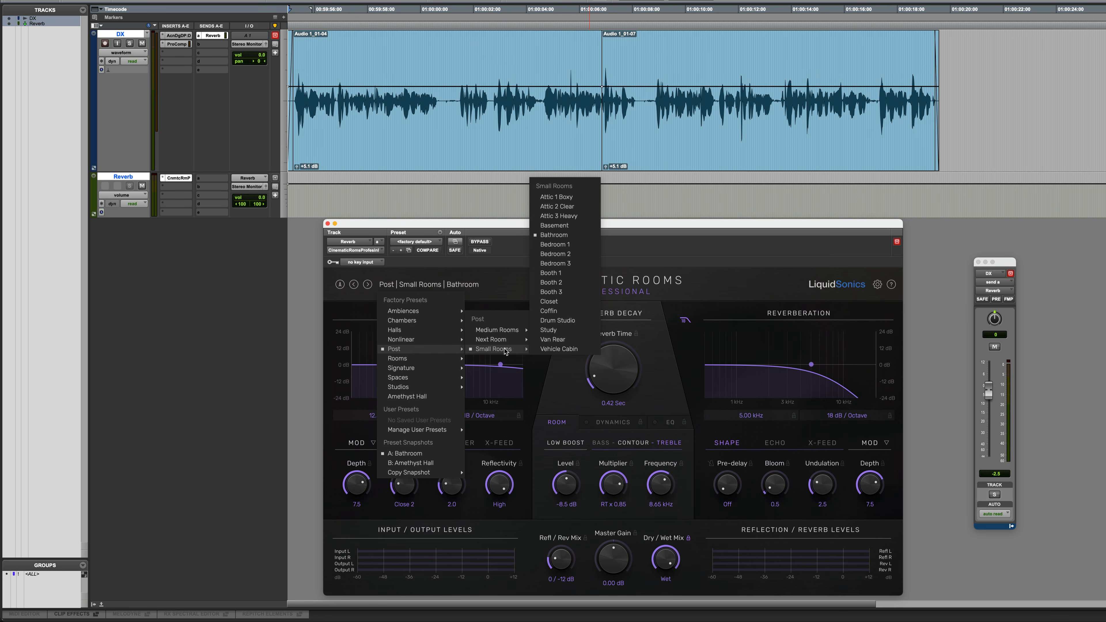
click(573, 274)
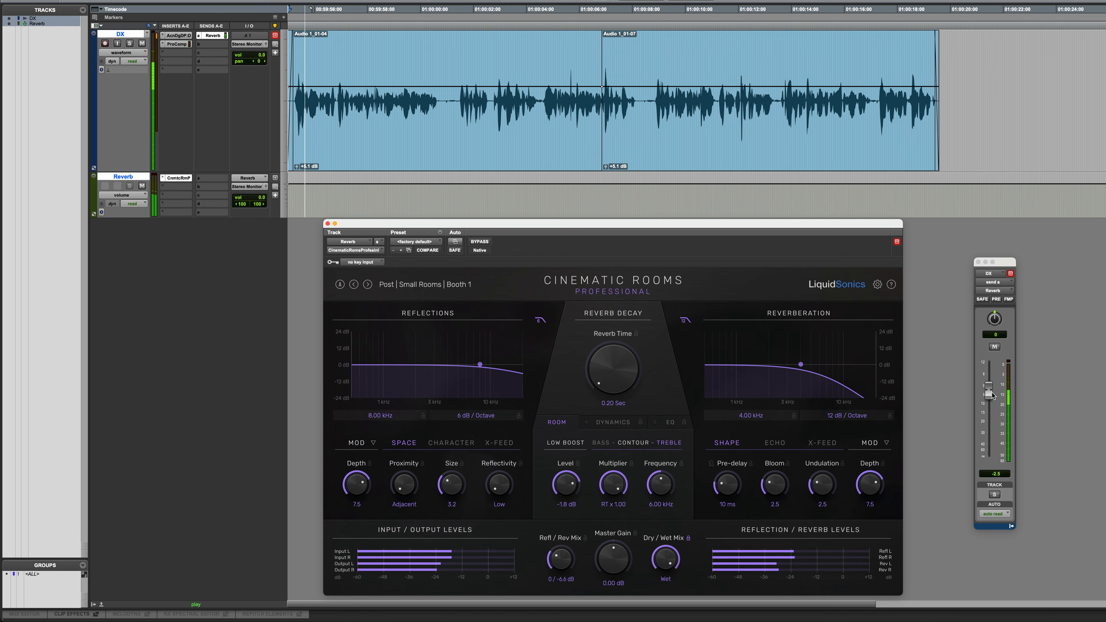
click(367, 285)
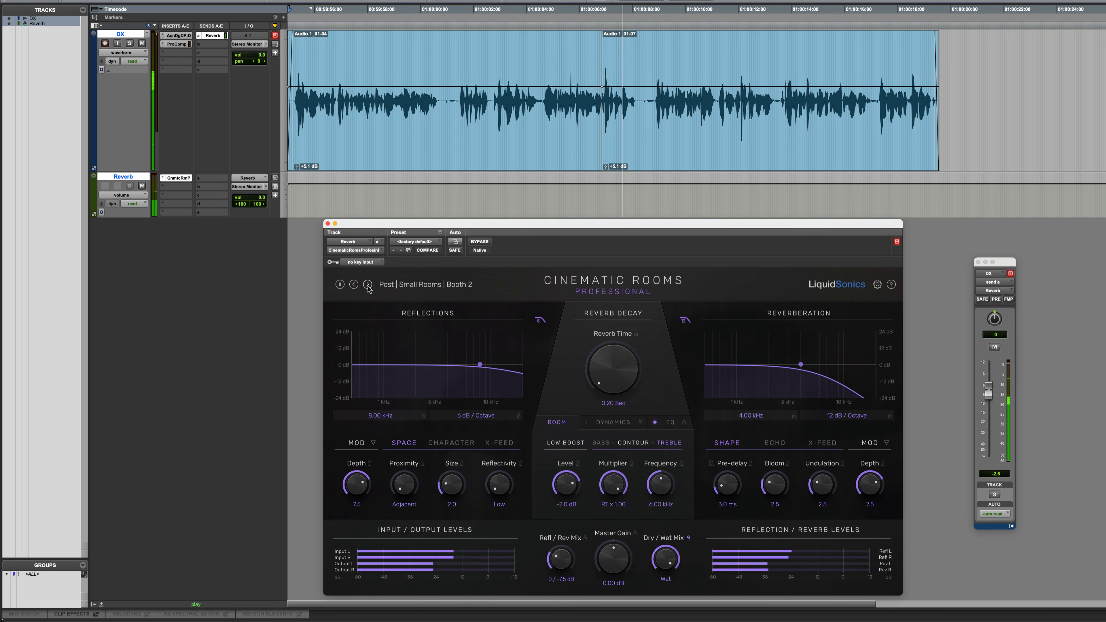
click(368, 284)
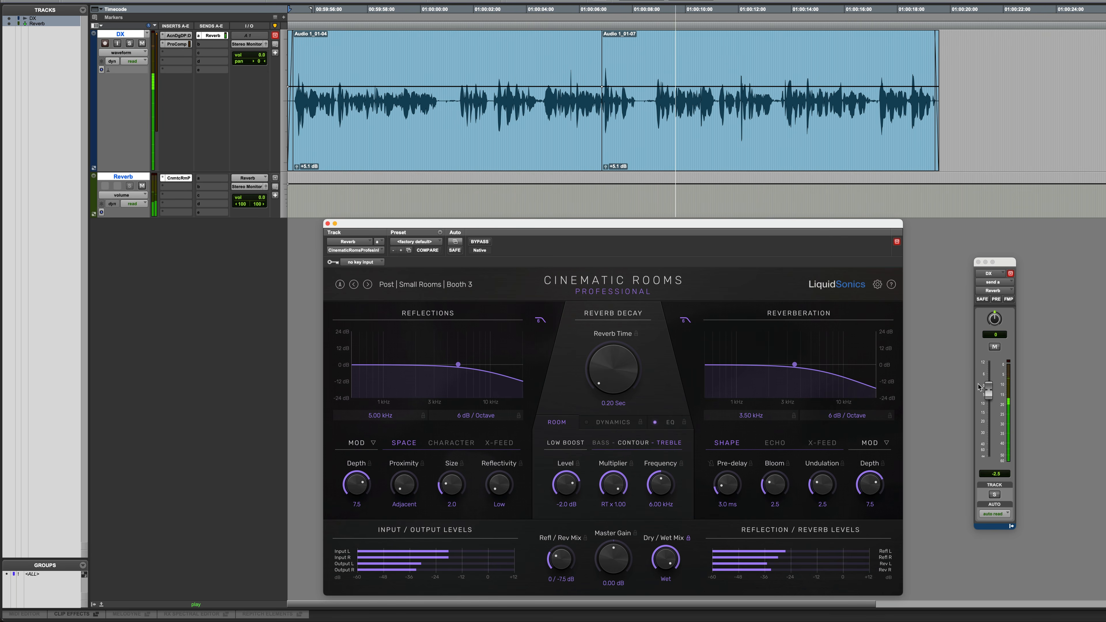
drag(988, 390, 987, 384)
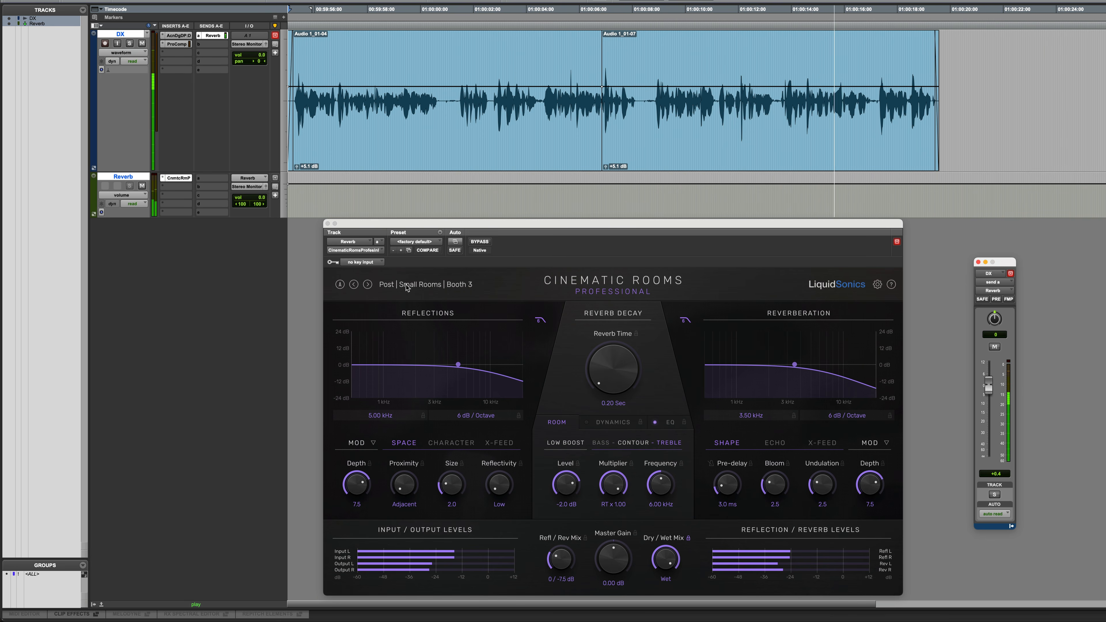
key(space)
Load the Post small-room preset Coffin and audition it with the DX send to Reverb lowered to -5.9 dB
click(420, 285)
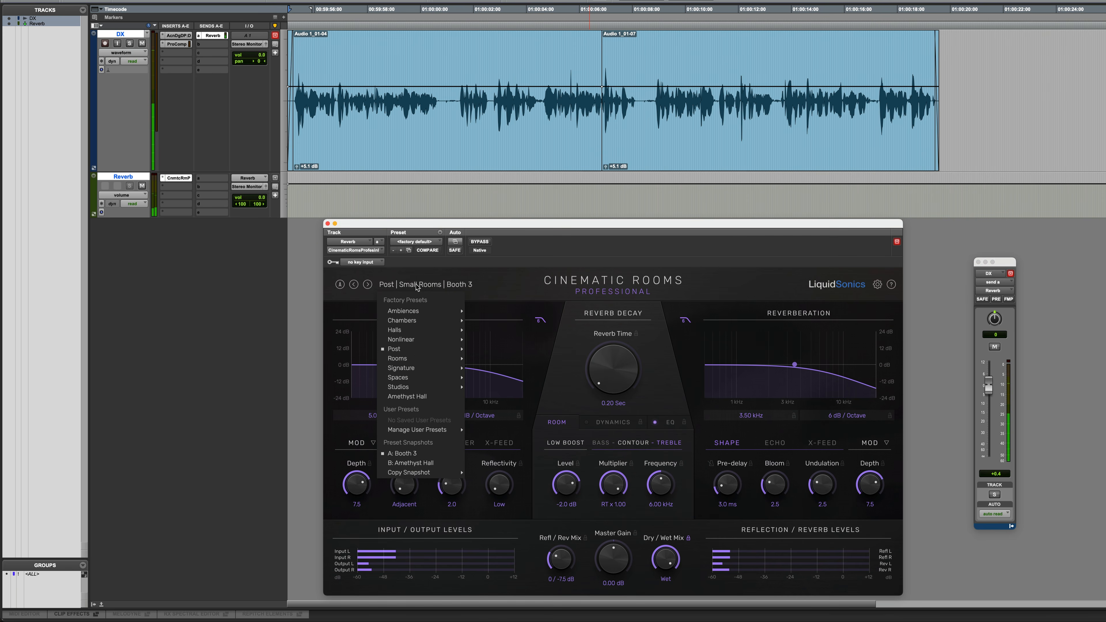
mouse_move(413, 350)
mouse_move(516, 351)
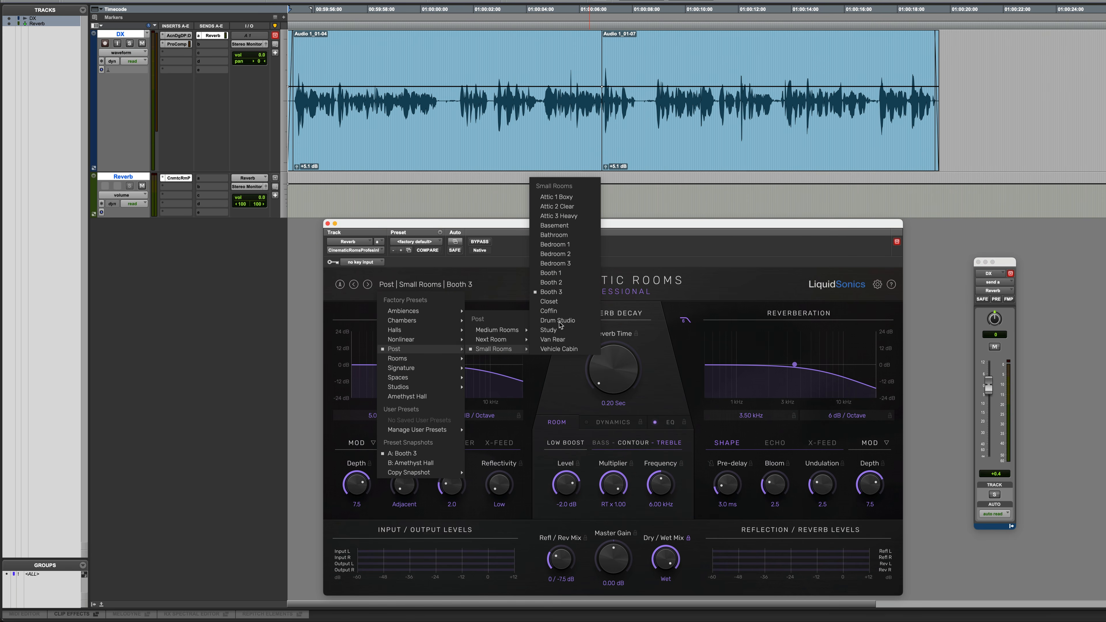
click(577, 314)
key(space)
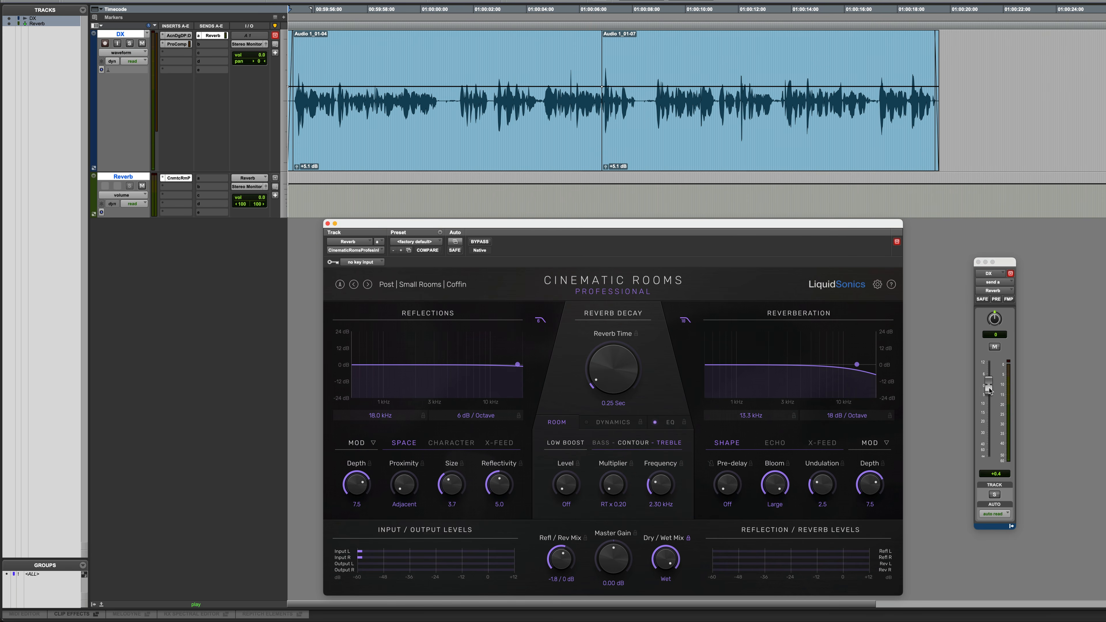
drag(988, 387, 987, 398)
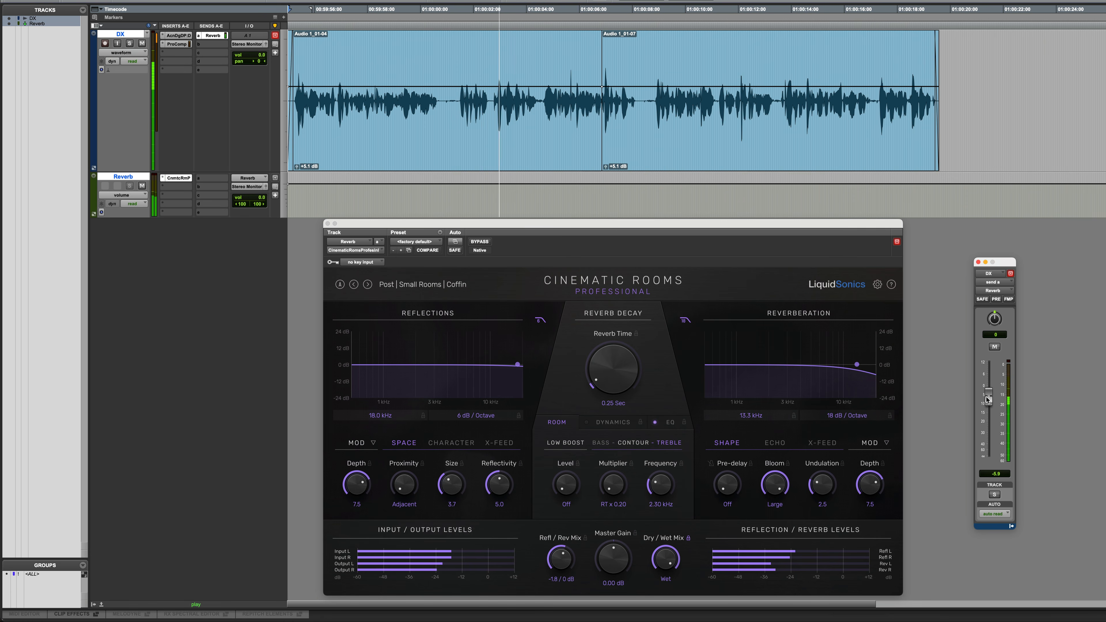
drag(987, 400, 986, 400)
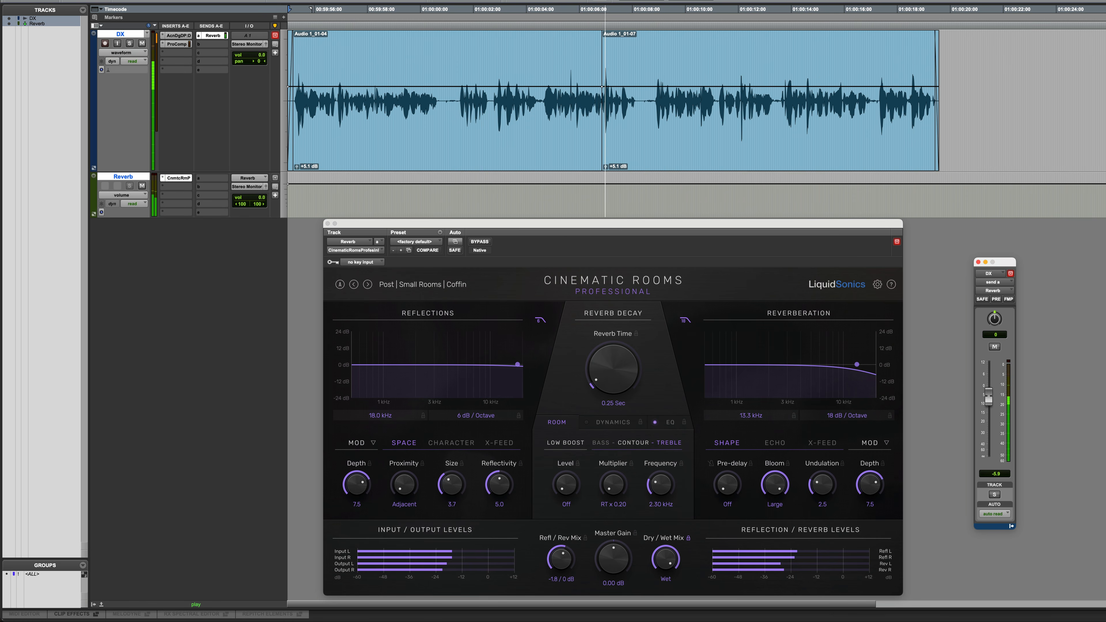
key(space)
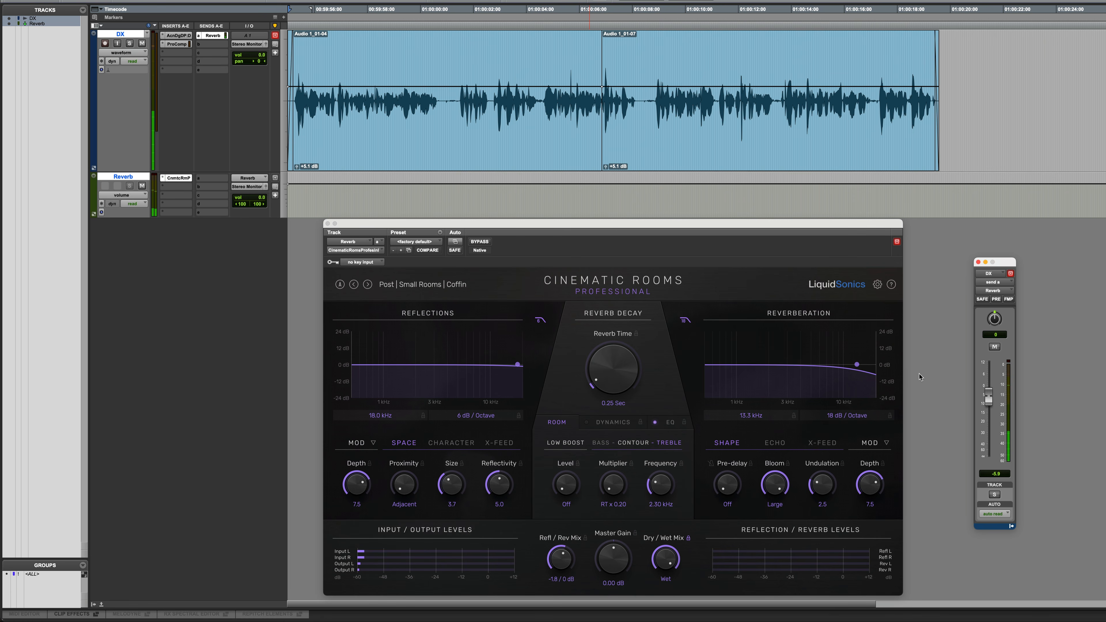